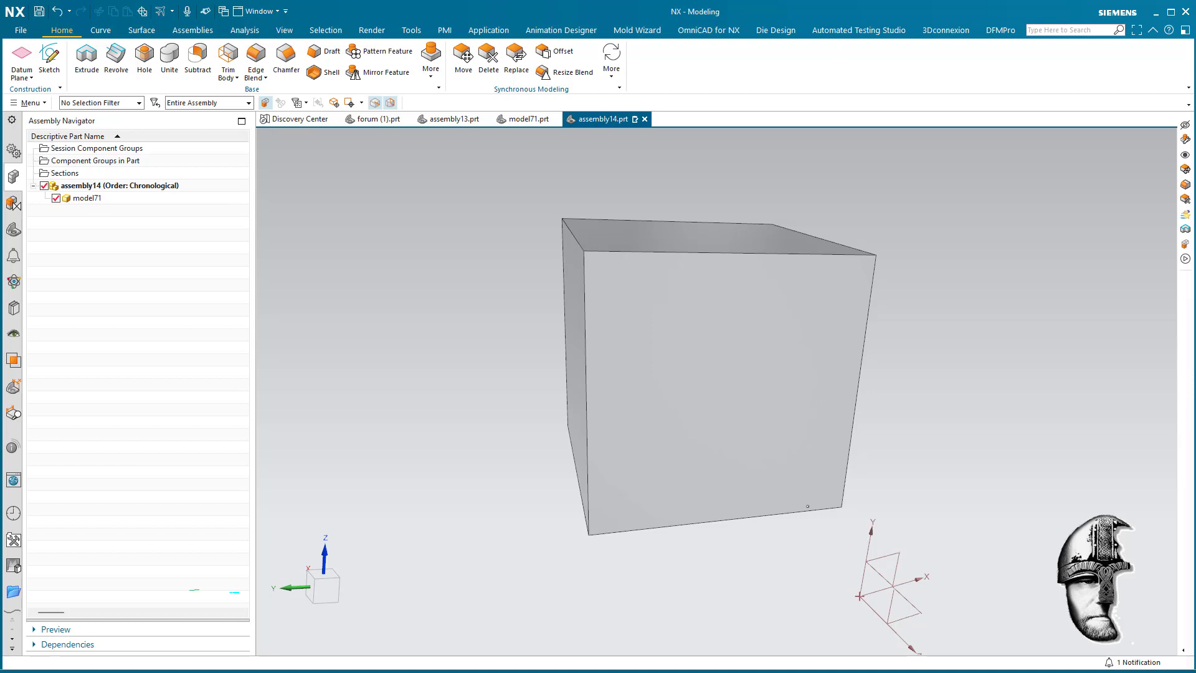
- Bring the browser into view, read the Siemens Community question about the 3Dconnexion SpaceNavigator issue, and return to NX
drag(1195, 81, 947, 48)
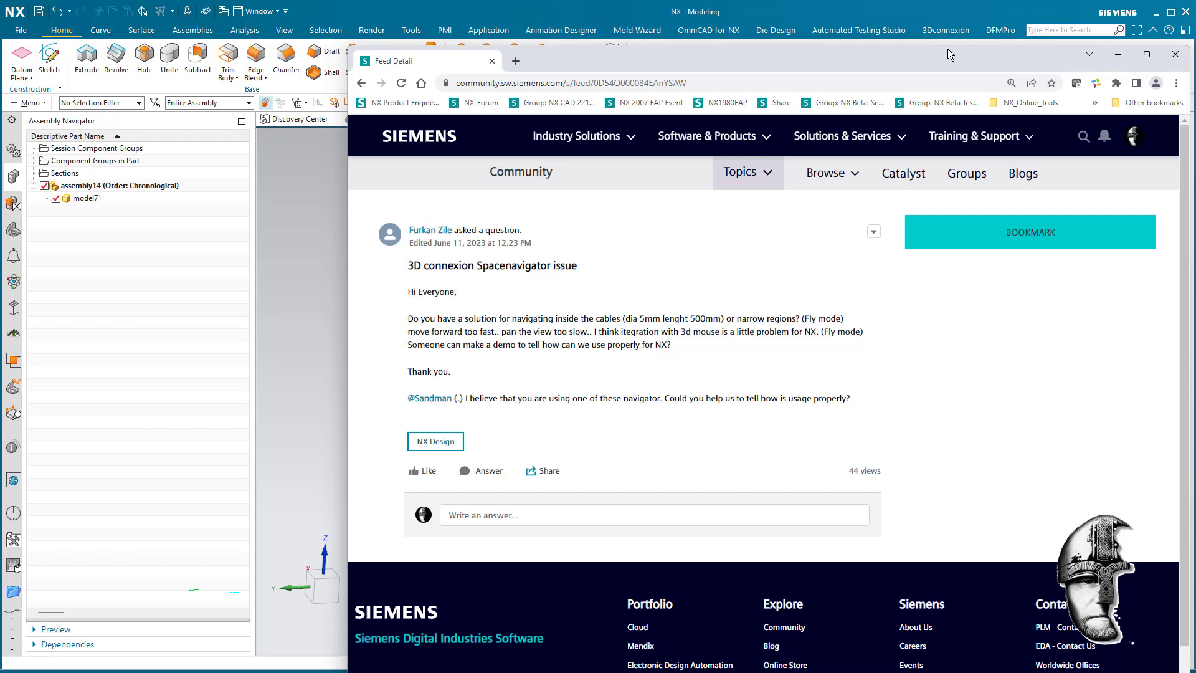
drag(972, 62, 1195, 104)
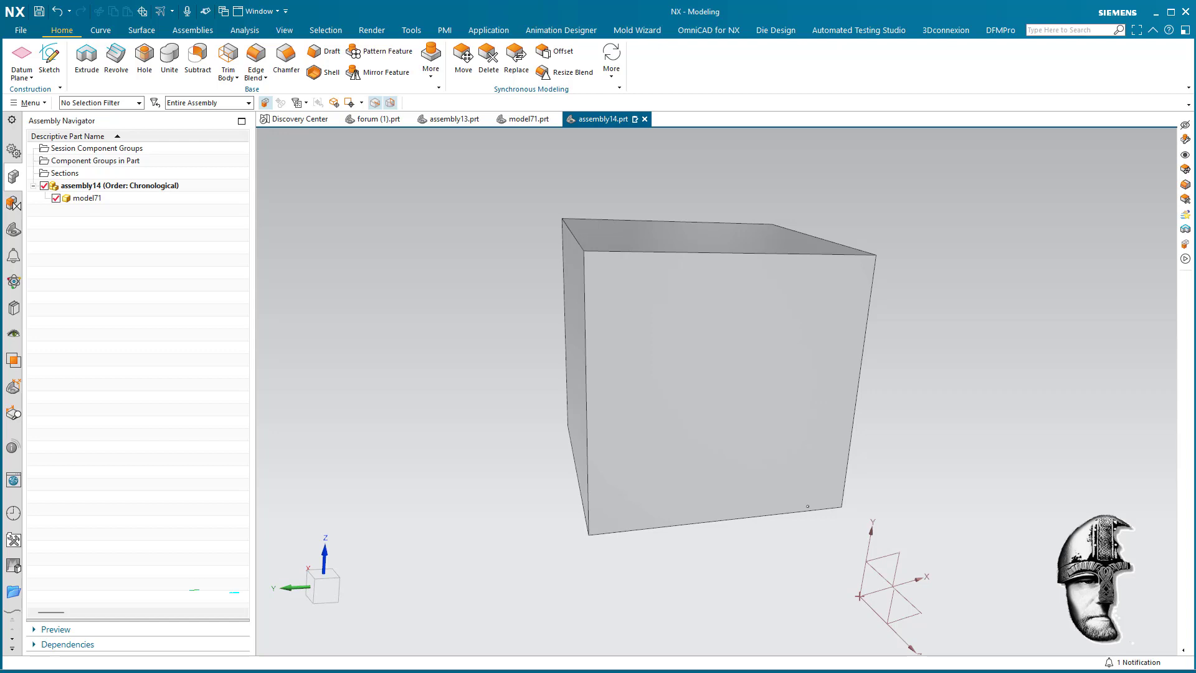
- Display the block in assembly14 with See-Thru All and turn off Fly-through navigation
click(192, 30)
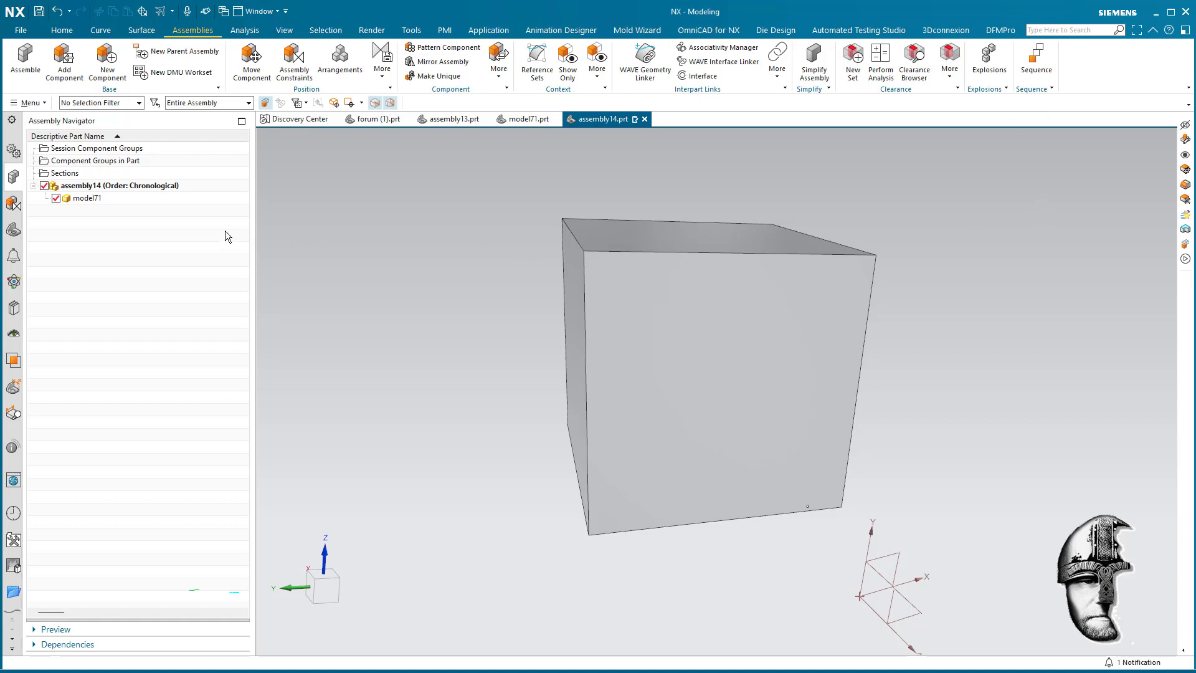
shift+middle_drag(931, 269, 916, 259)
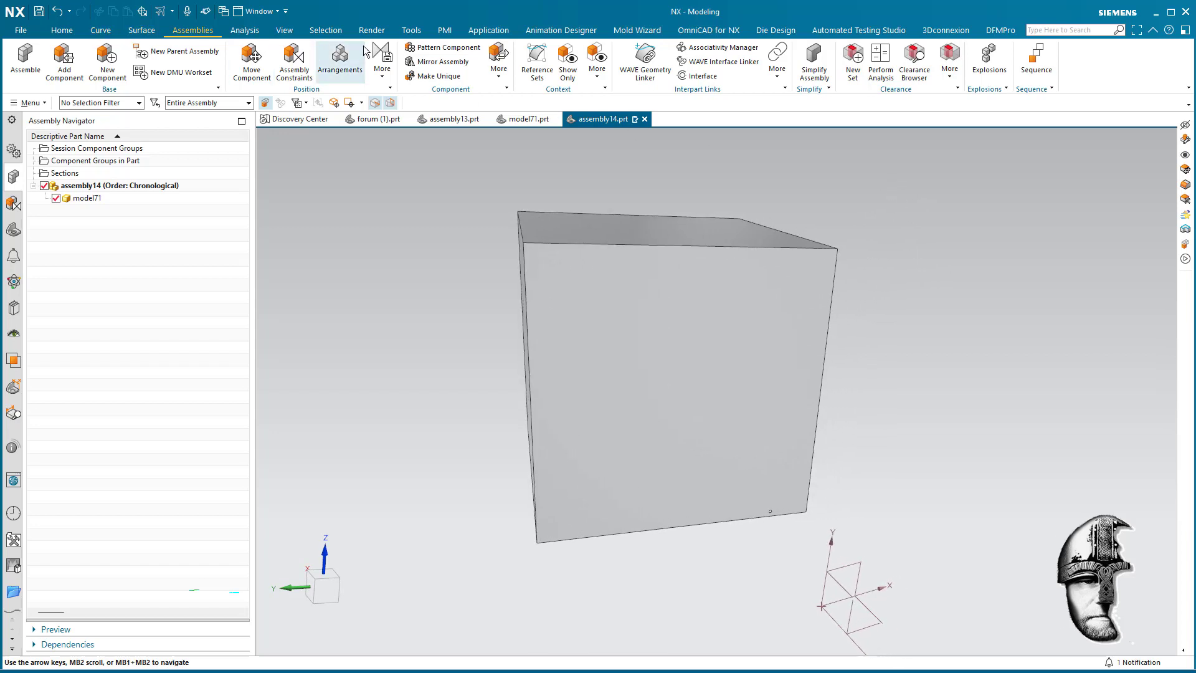
click(289, 31)
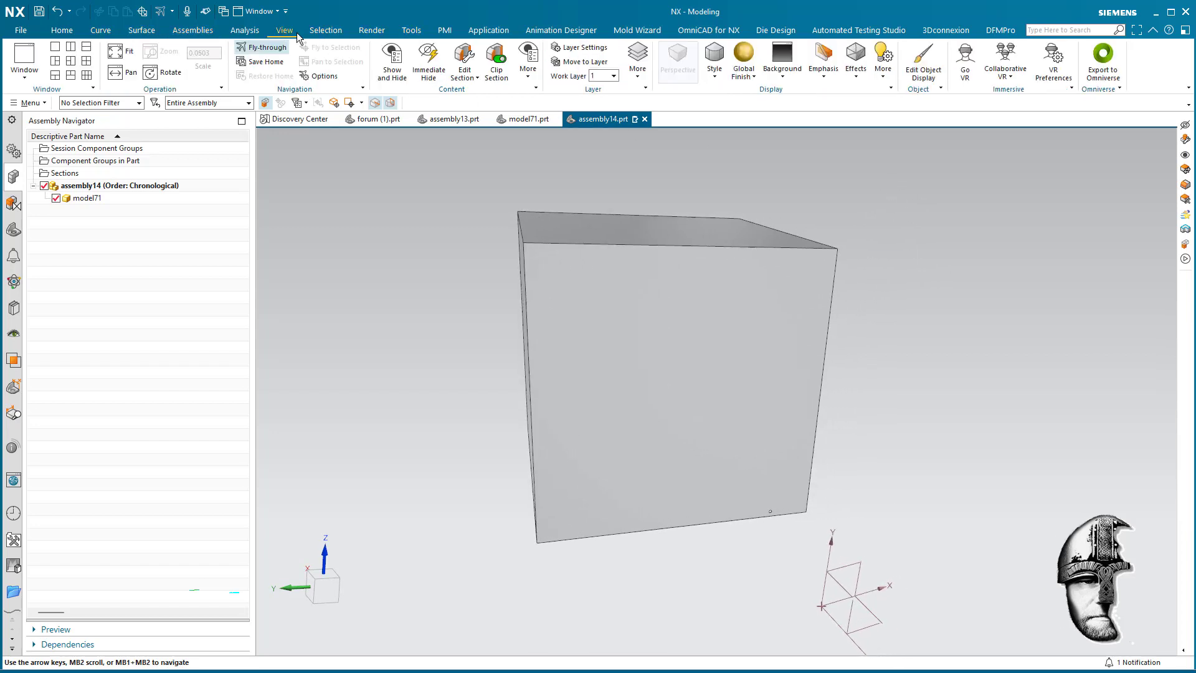
click(823, 77)
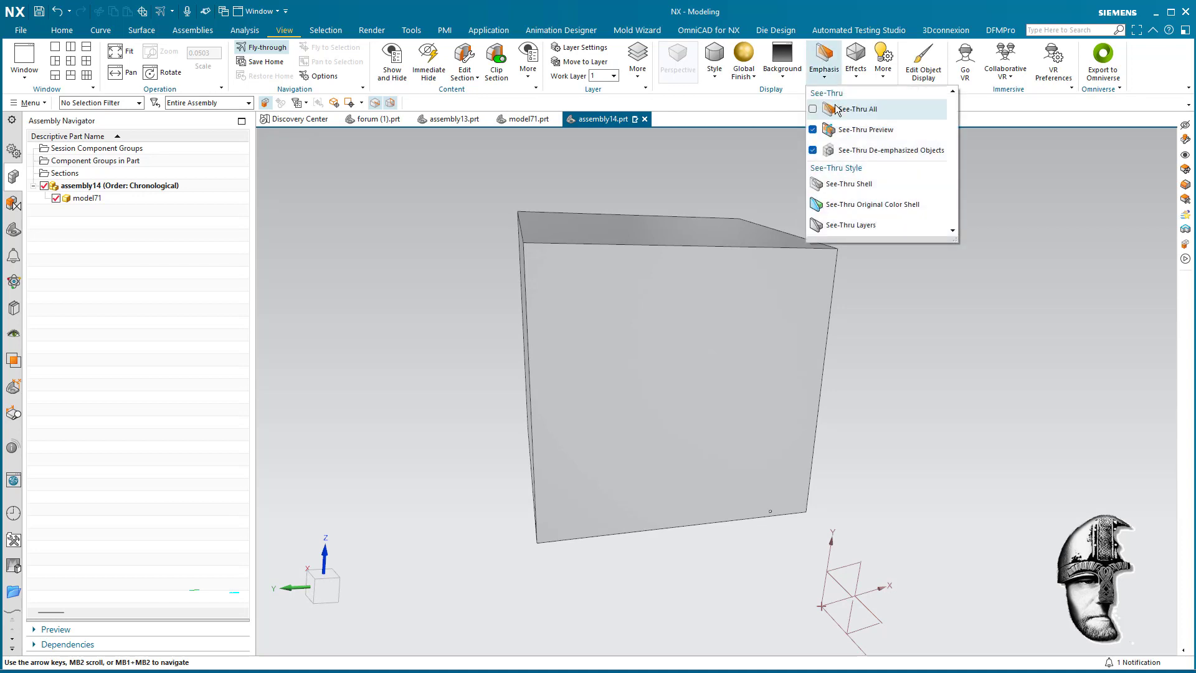
click(842, 109)
scroll(986, 372, down, 3)
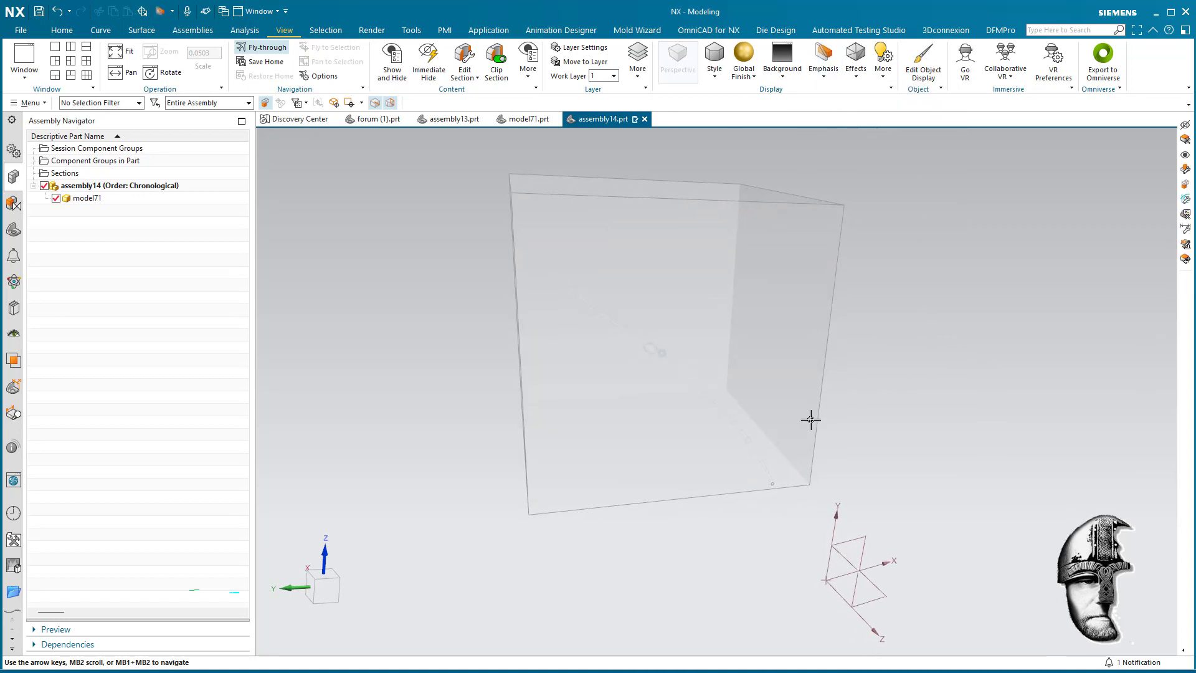
click(264, 53)
scroll(993, 373, up, 6)
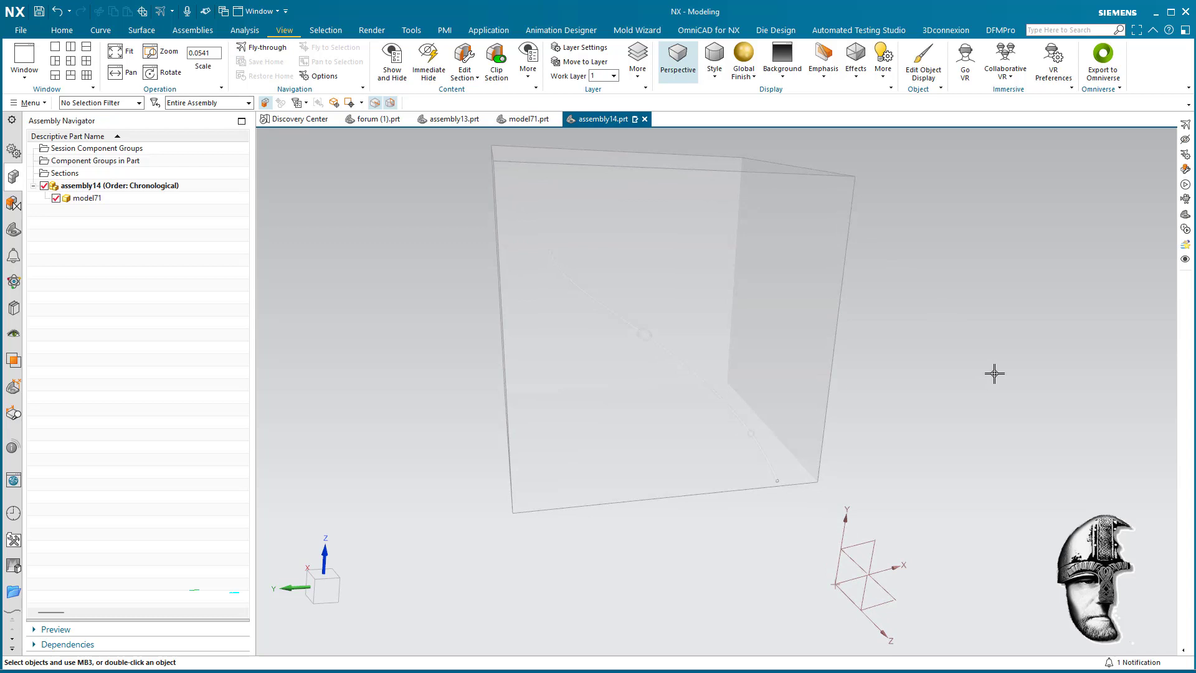
- Examine the narrow curved channel and its bulges inside the see-through block from several viewpoints
scroll(922, 530, up, 2)
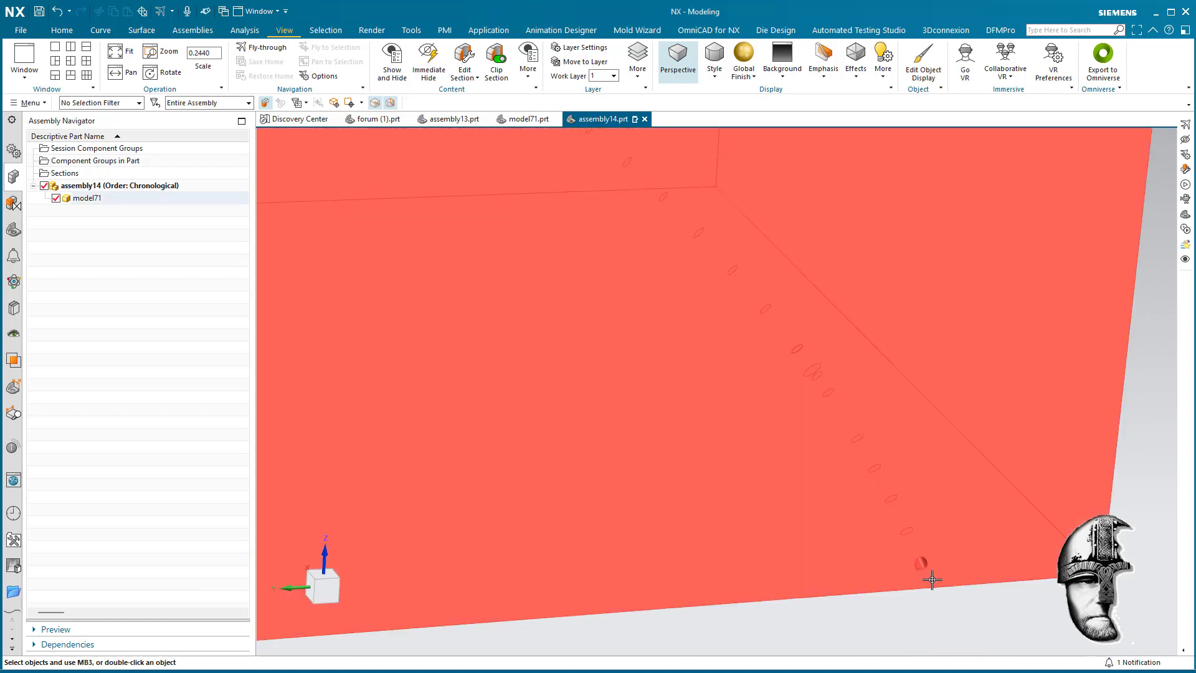
middle_drag(932, 579, 912, 592)
scroll(997, 474, up, 3)
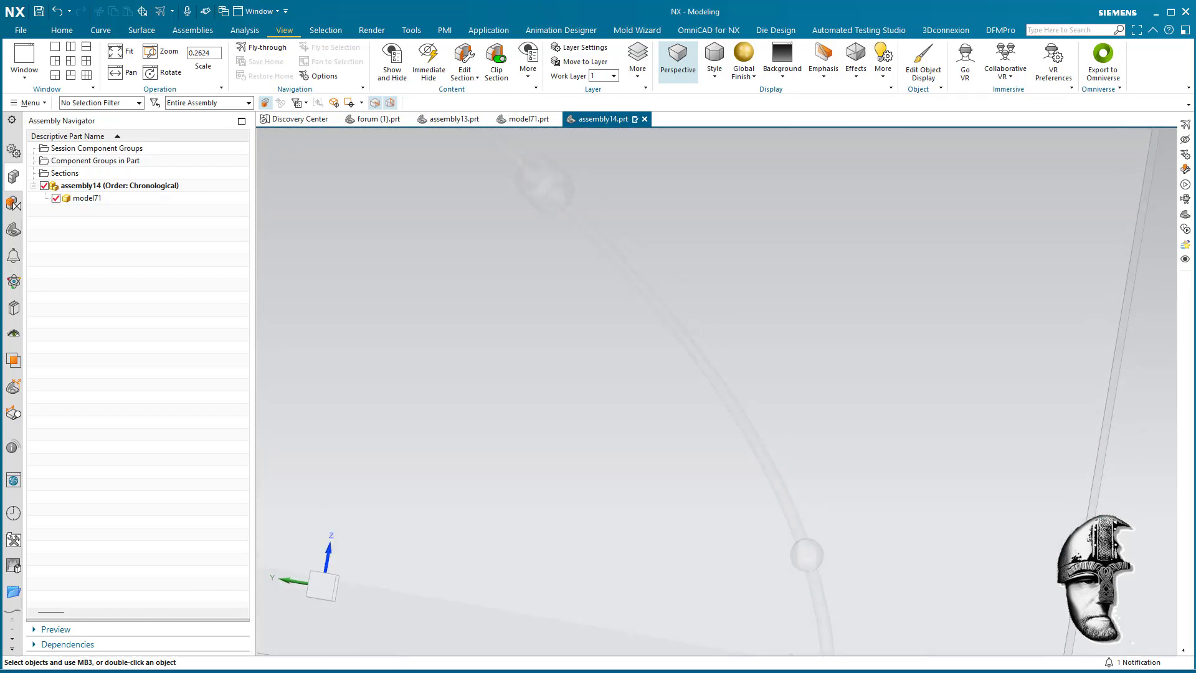
scroll(716, 391, down, 3)
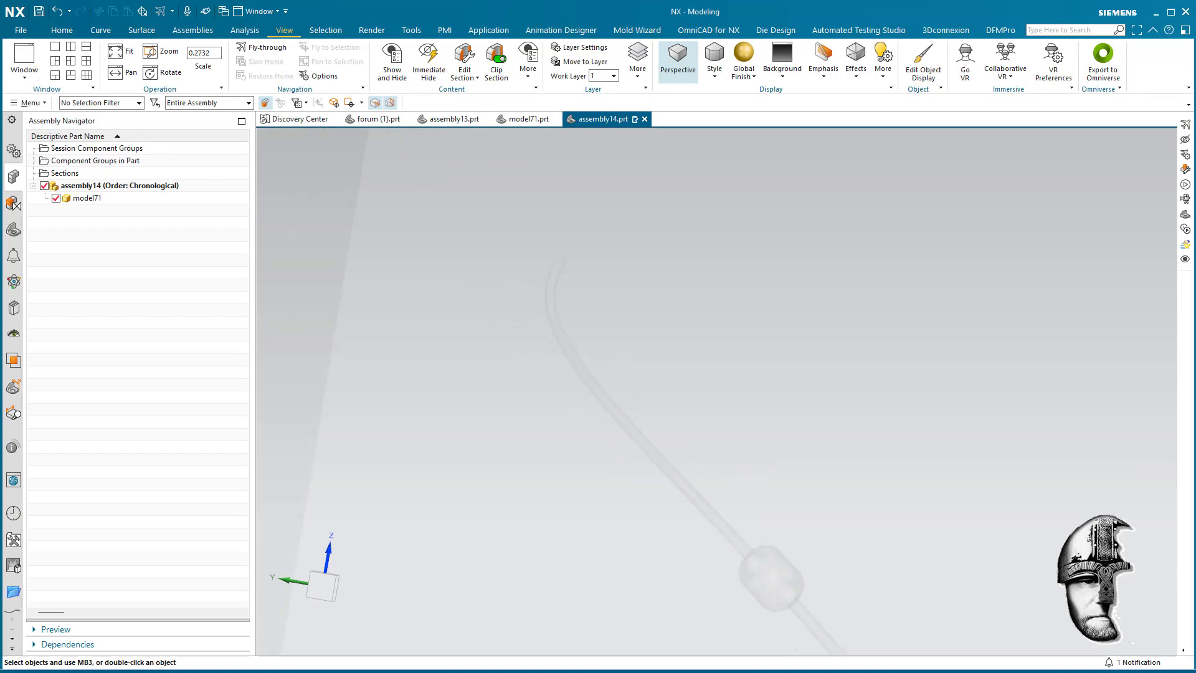
scroll(716, 392, down, 5)
mouse_move(716, 391)
middle_down()
mouse_move(897, 405)
mouse_move(716, 399)
middle_up()
middle_drag(1121, 542, 845, 494)
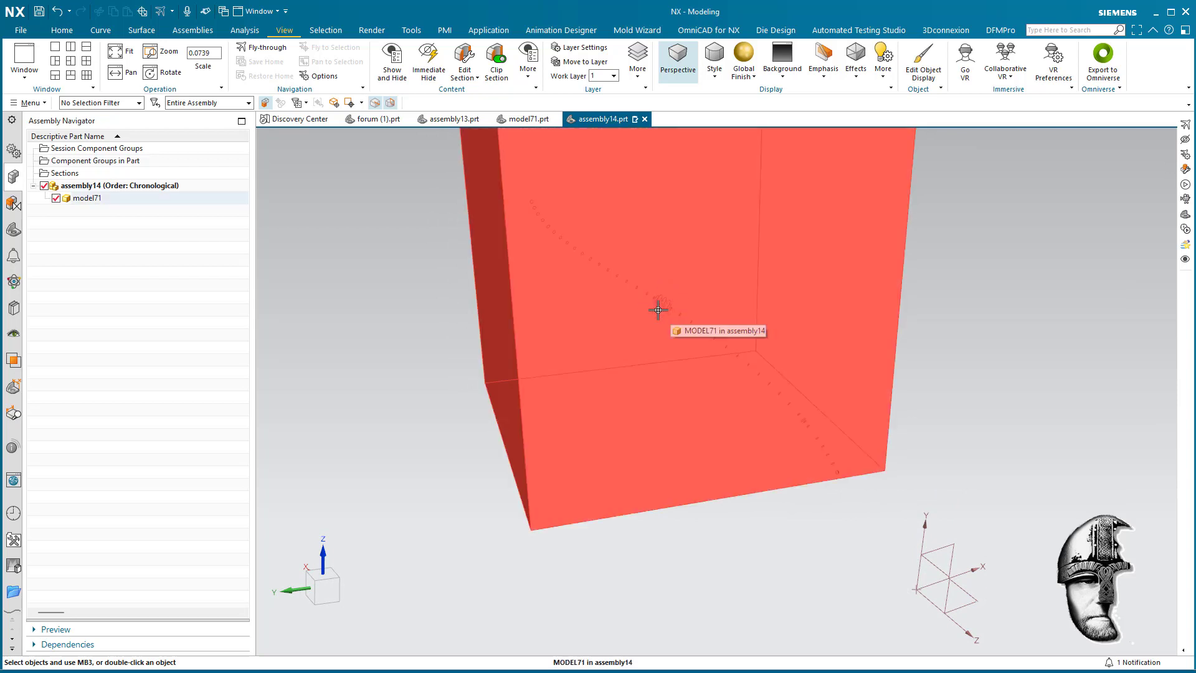
scroll(1001, 337, up, 6)
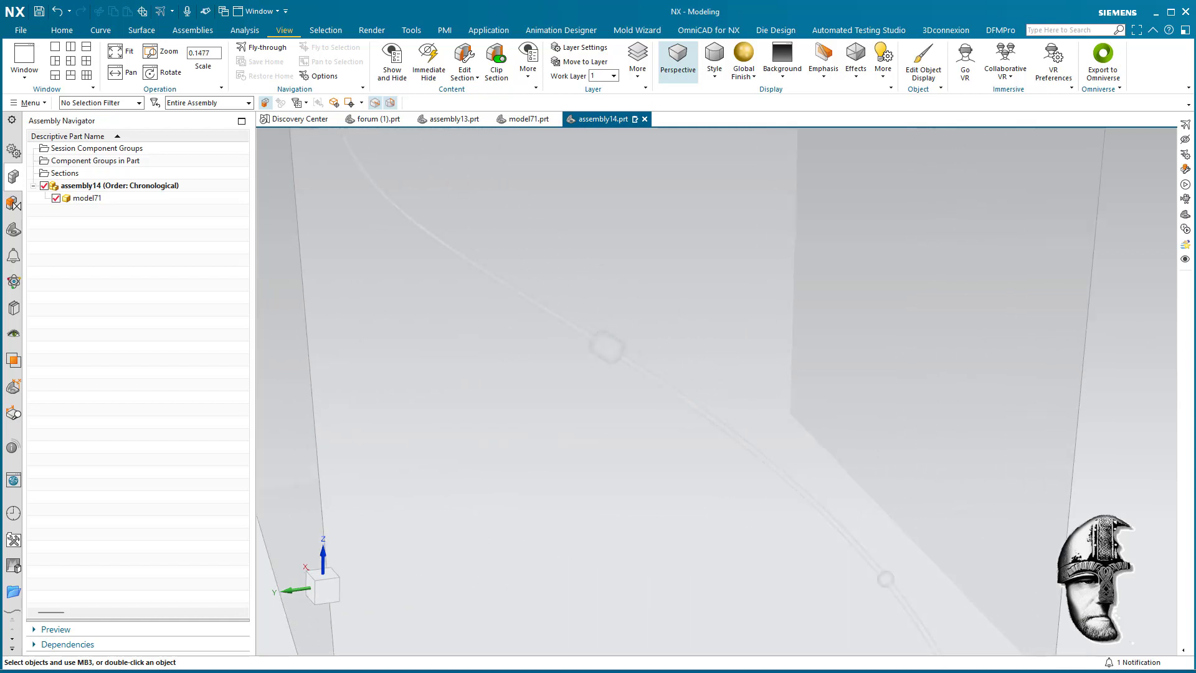
scroll(1001, 337, up, 1)
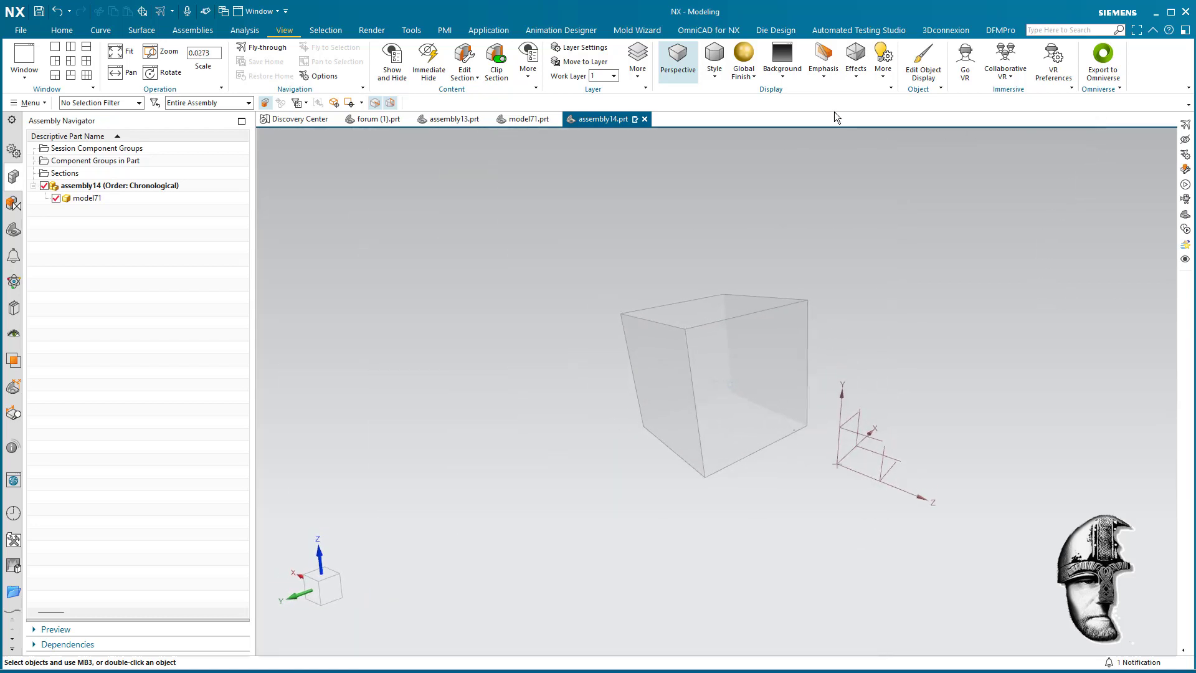
- Turn off See-Thru All for the block and enter the Assembly Sequence environment
click(821, 76)
click(852, 110)
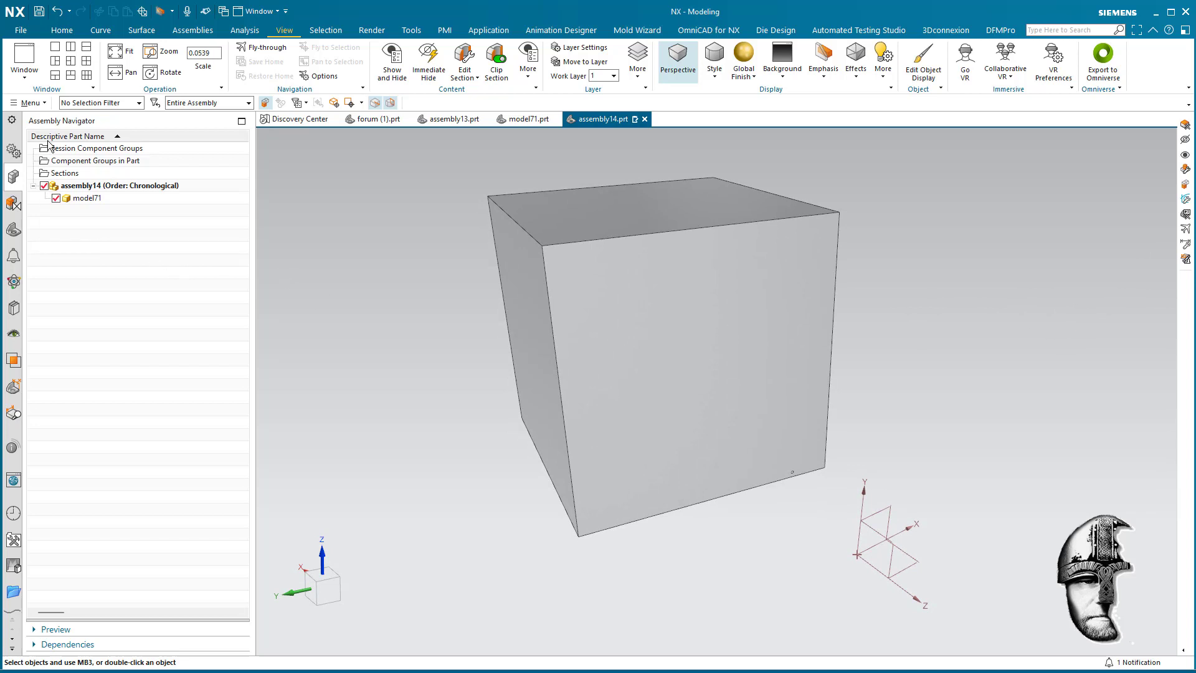
click(190, 32)
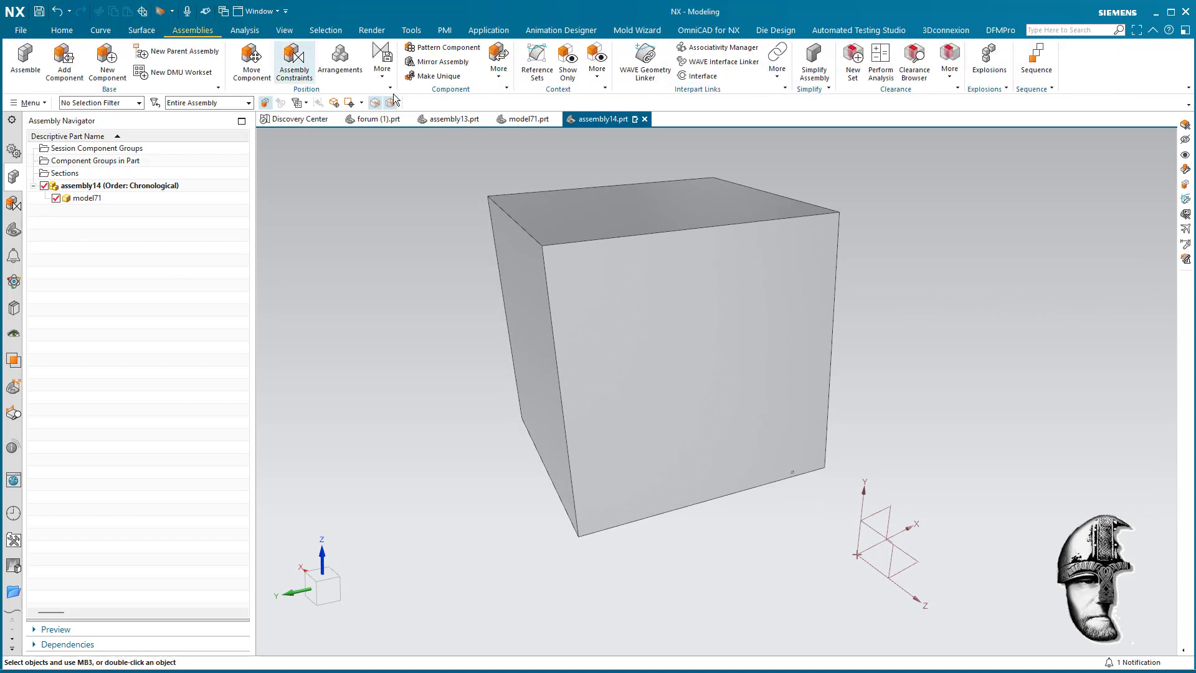
click(1038, 56)
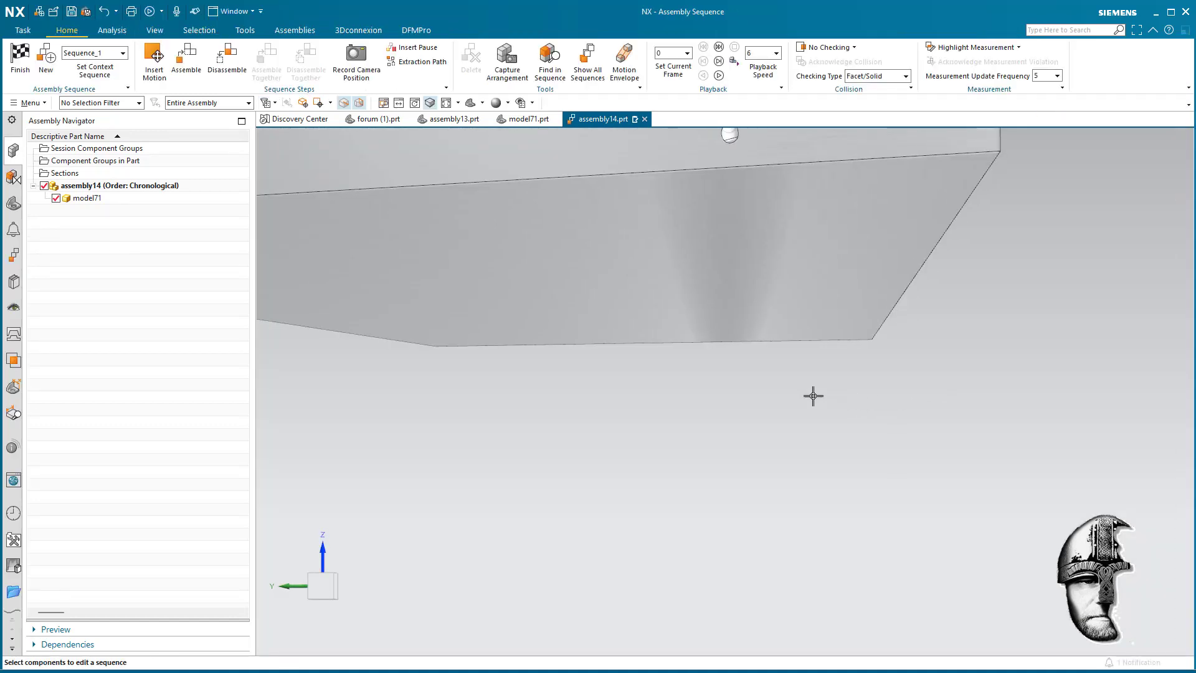
- Review the extraction path steps listed in Sequence_1 with the whole block fitted in view
click(15, 255)
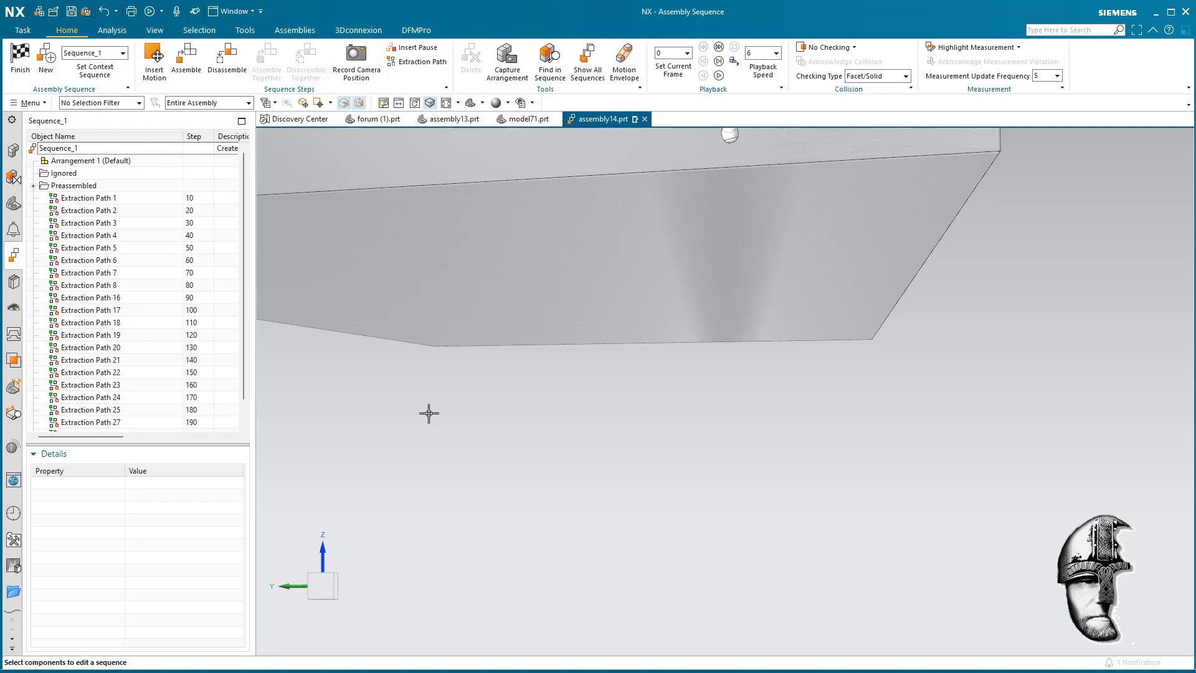
key(ctrl+f)
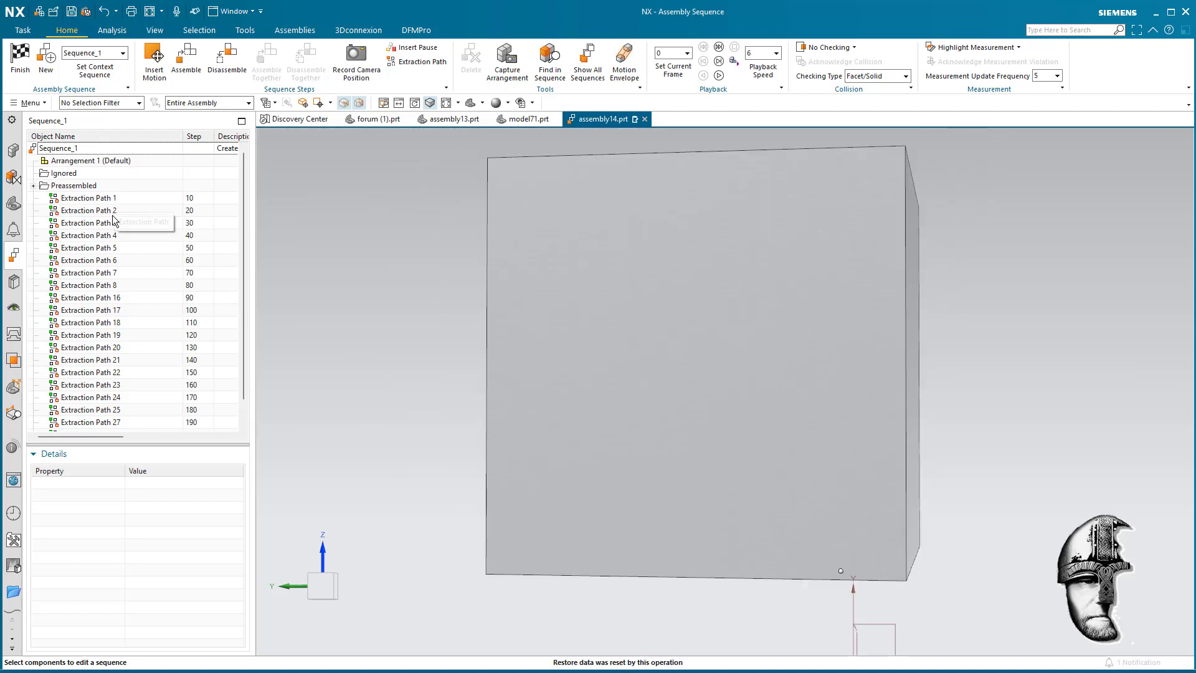
scroll(109, 397, down, 1)
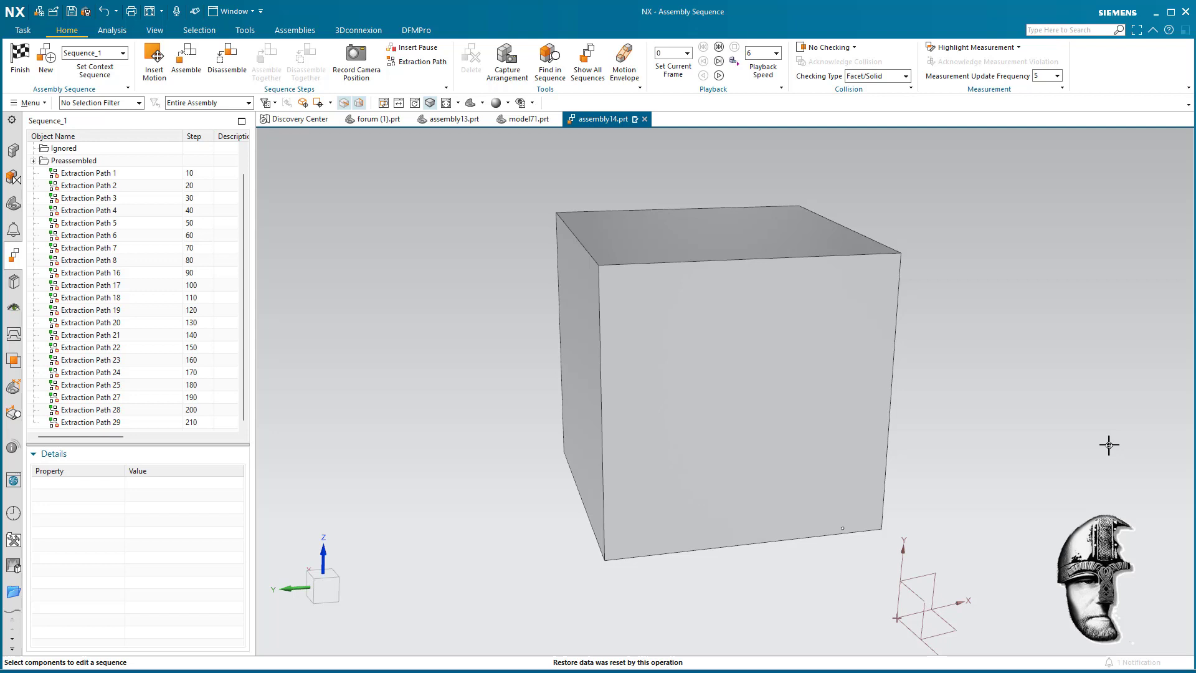
middle_drag(1105, 443, 933, 426)
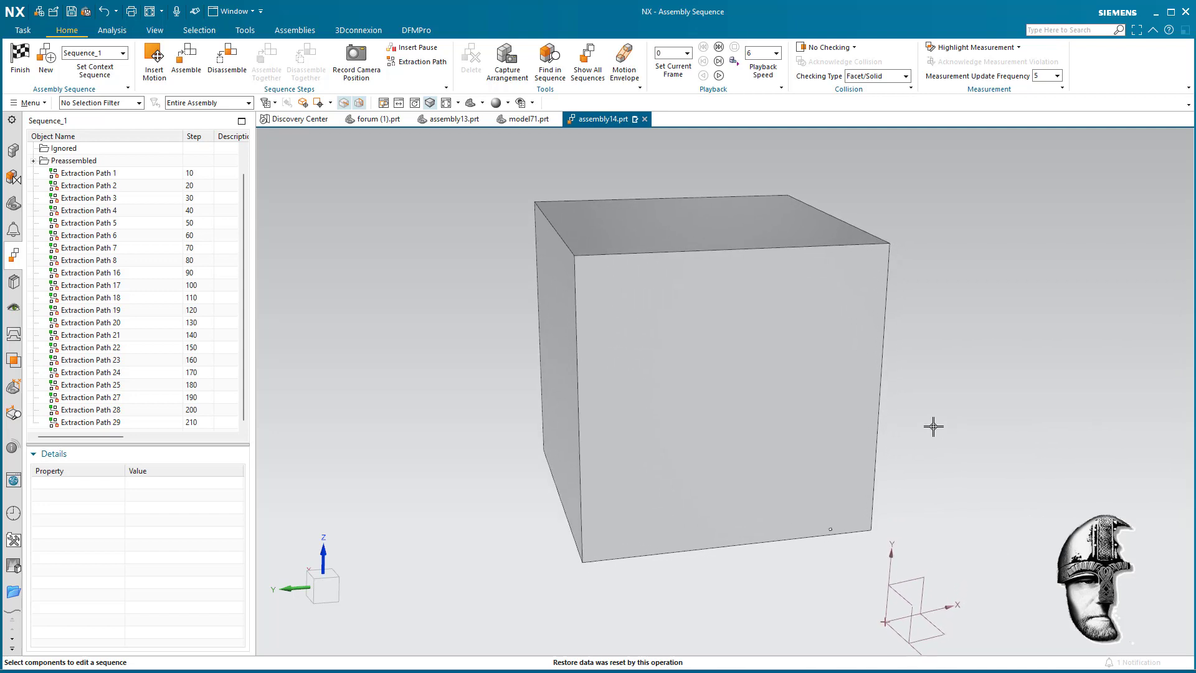
- Inspect the assembly structure and model history, checking the linked datum coordinate system and the fill surface against the sequence steps
click(13, 151)
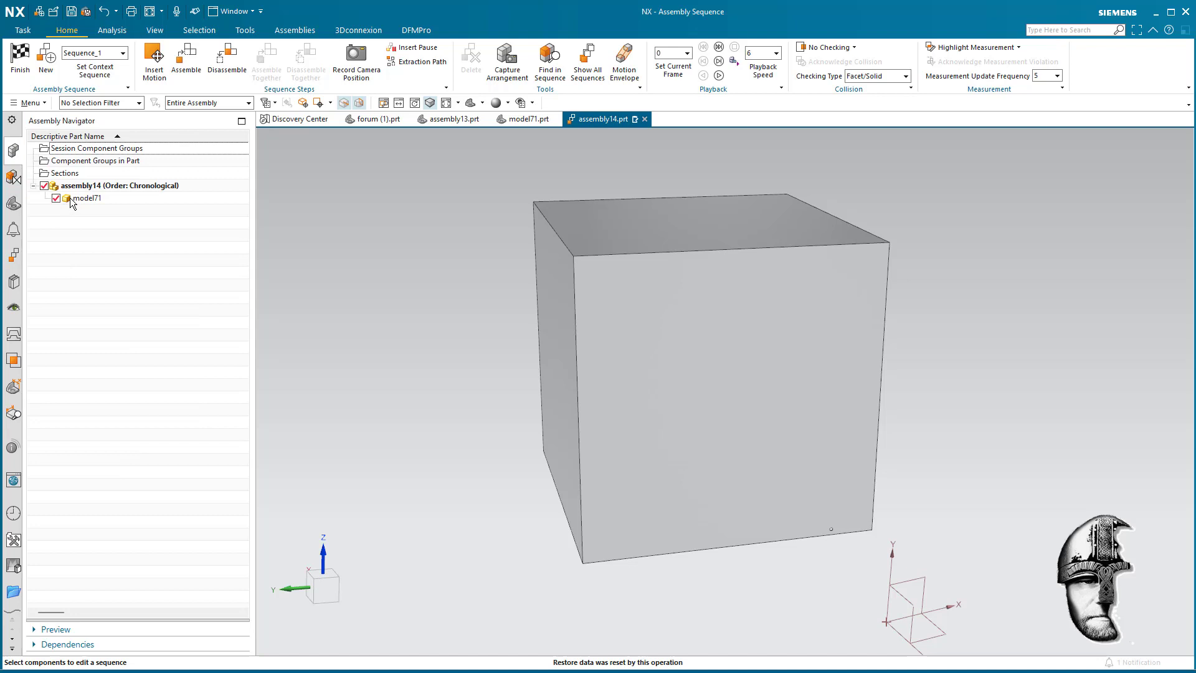
click(18, 206)
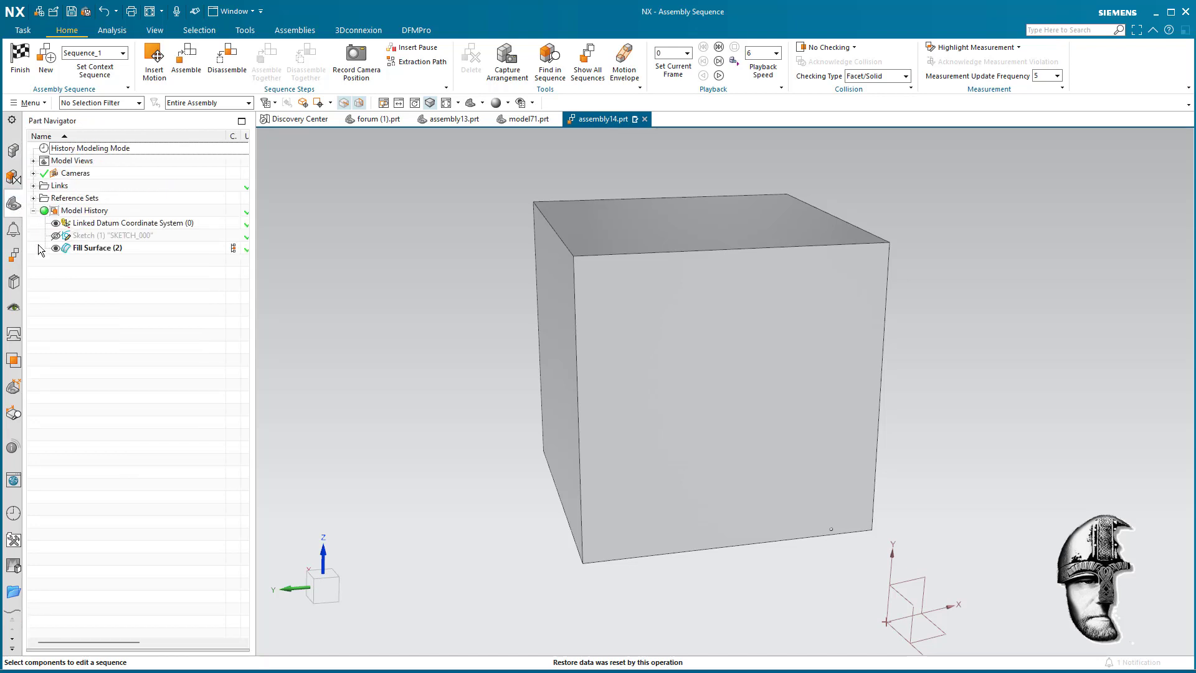
click(93, 225)
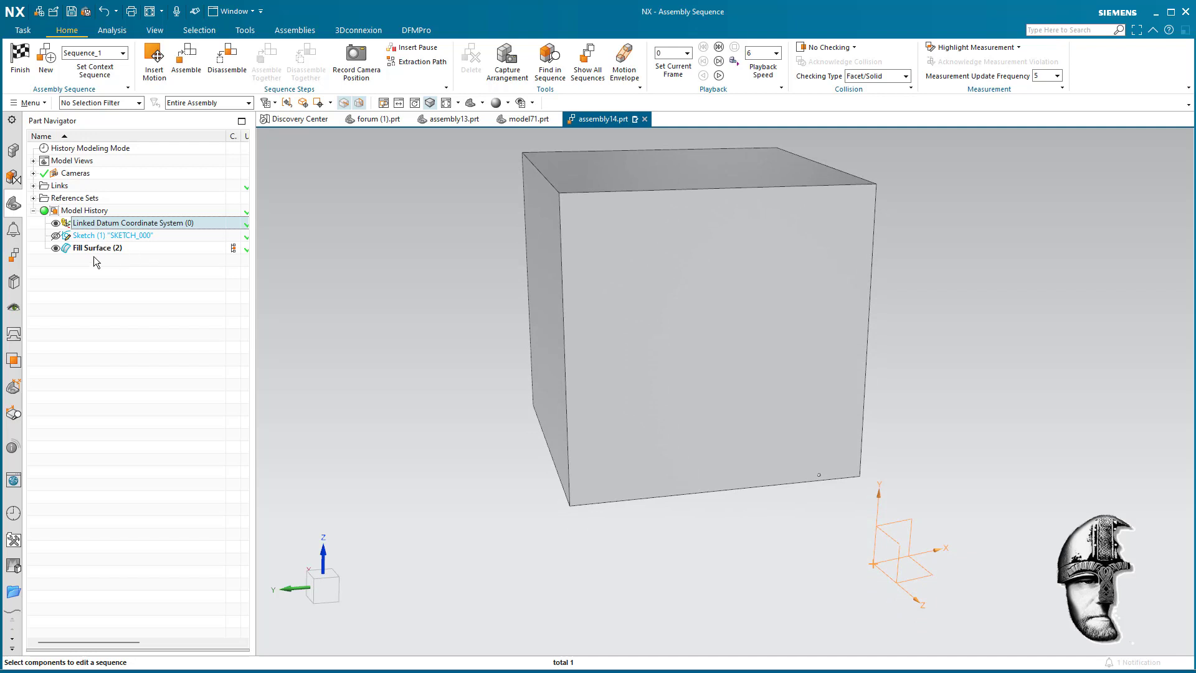
click(86, 249)
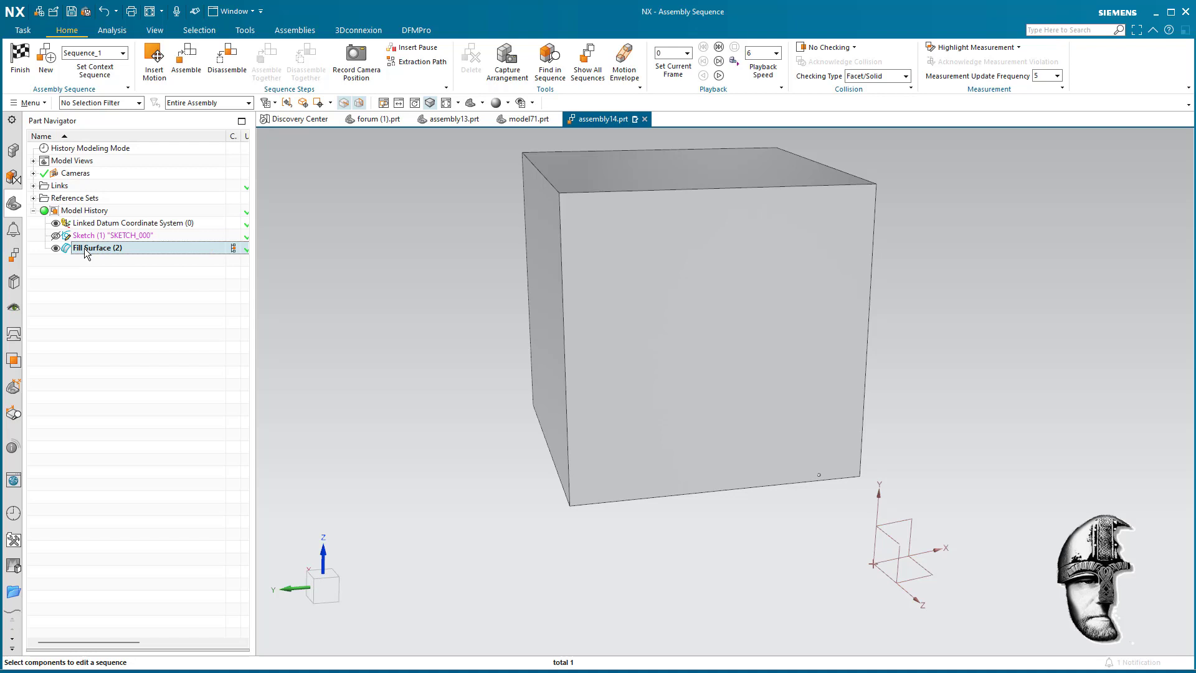
key(Escape)
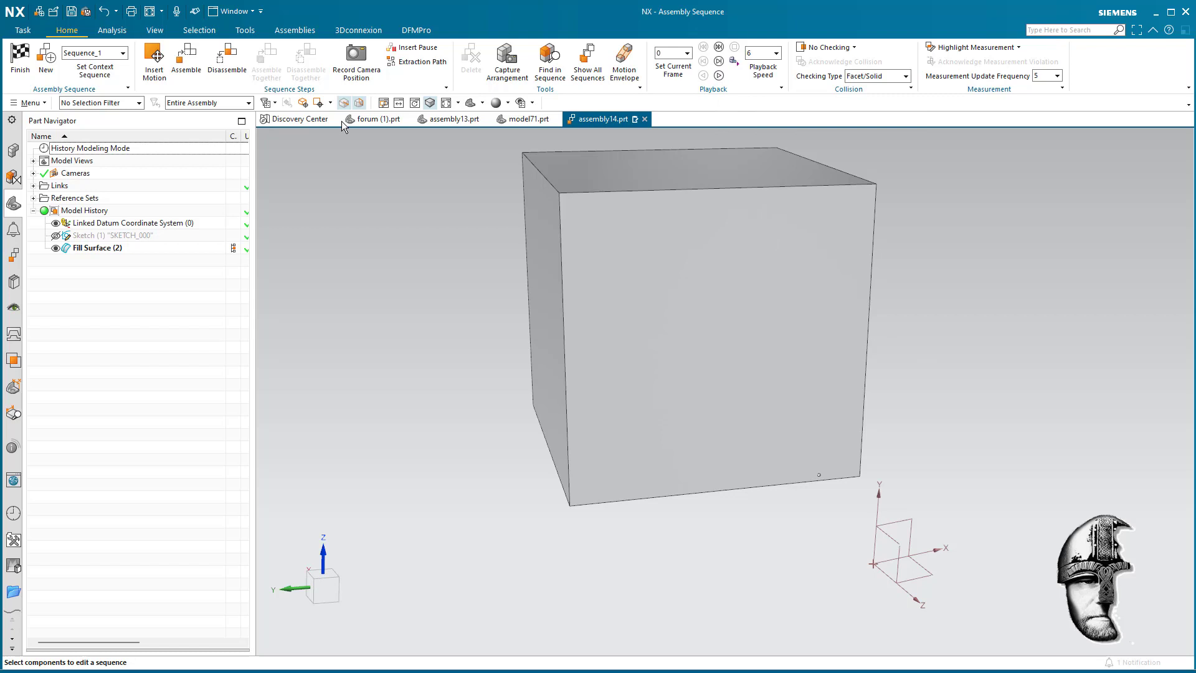
click(14, 264)
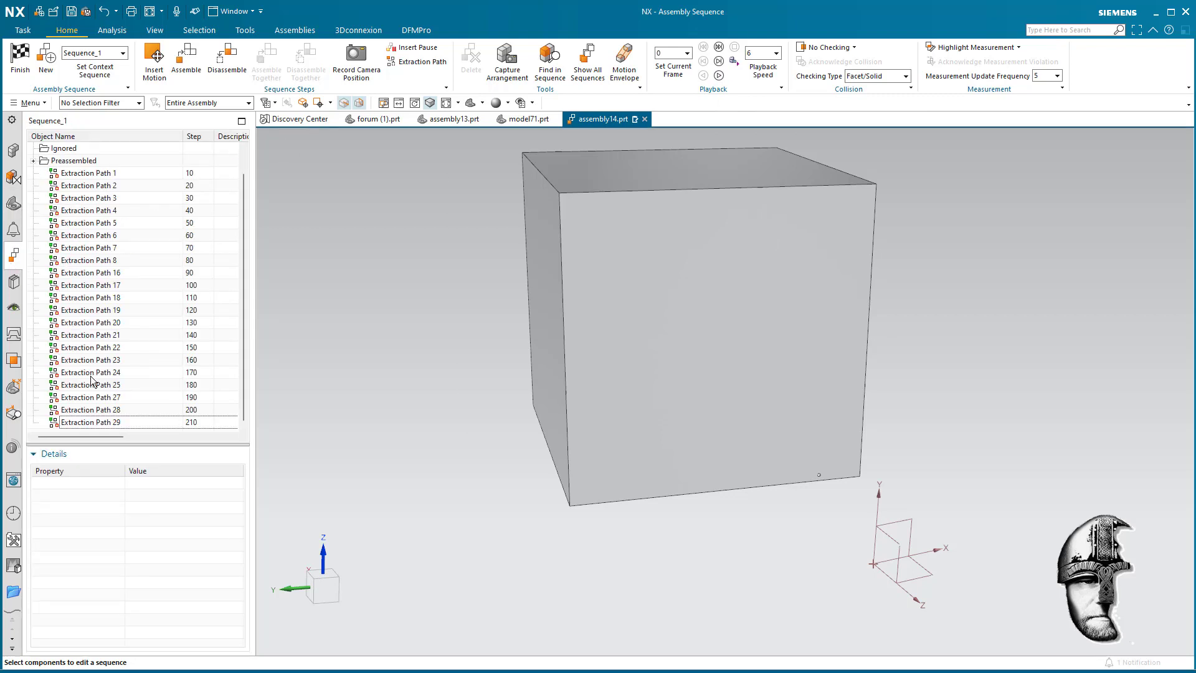
click(14, 204)
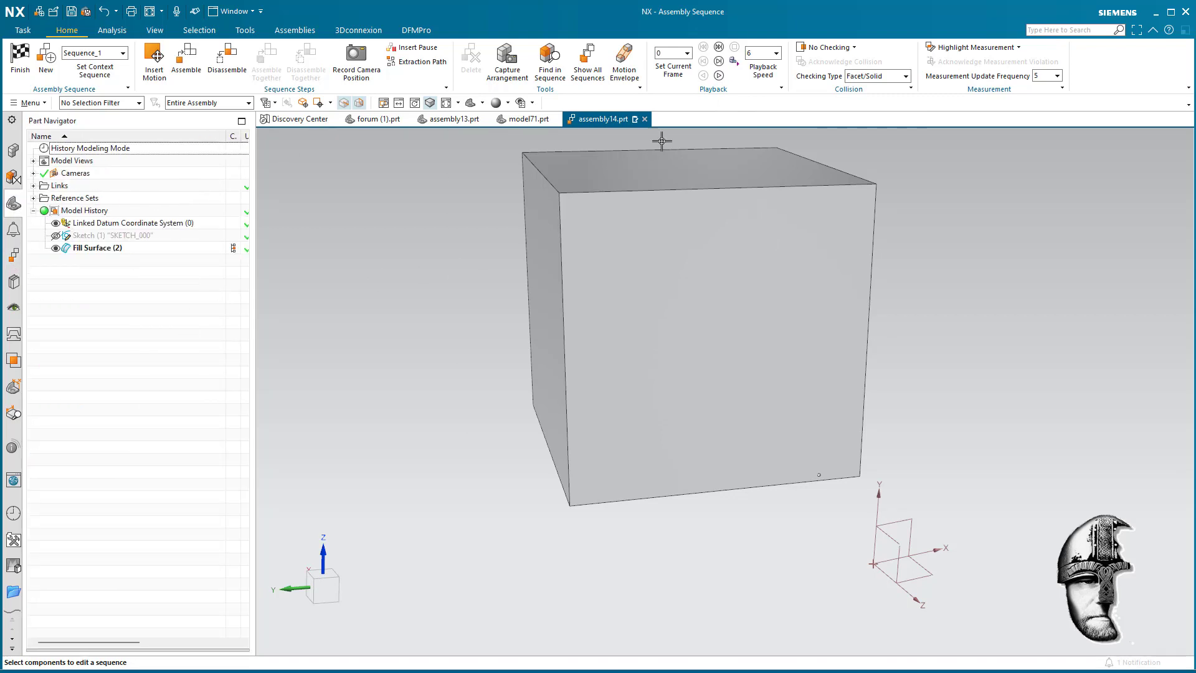
- Set the playback speed to 10 and play Sequence_1 forward
click(719, 77)
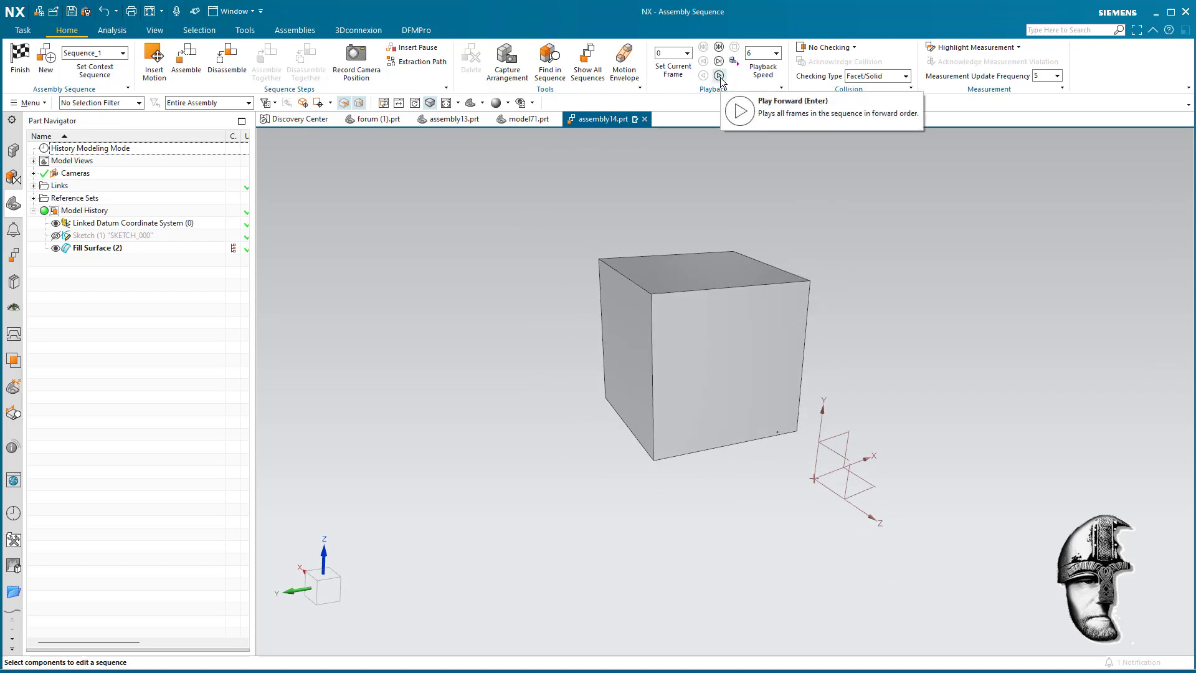
click(775, 53)
click(763, 191)
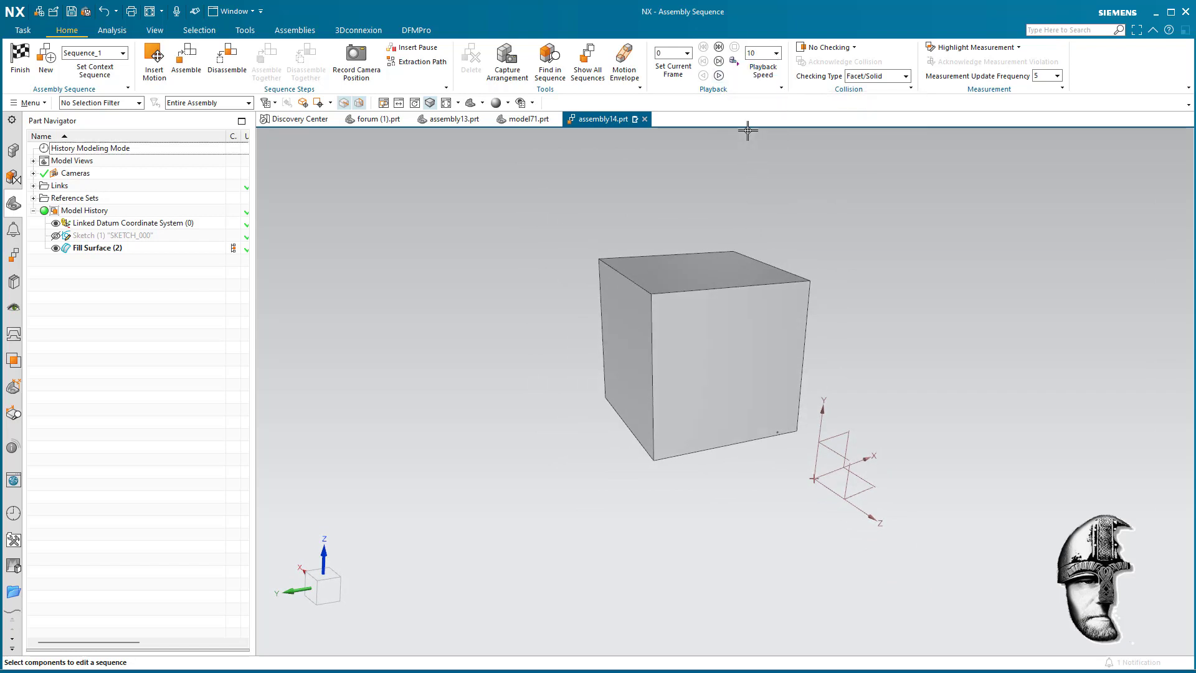
click(720, 78)
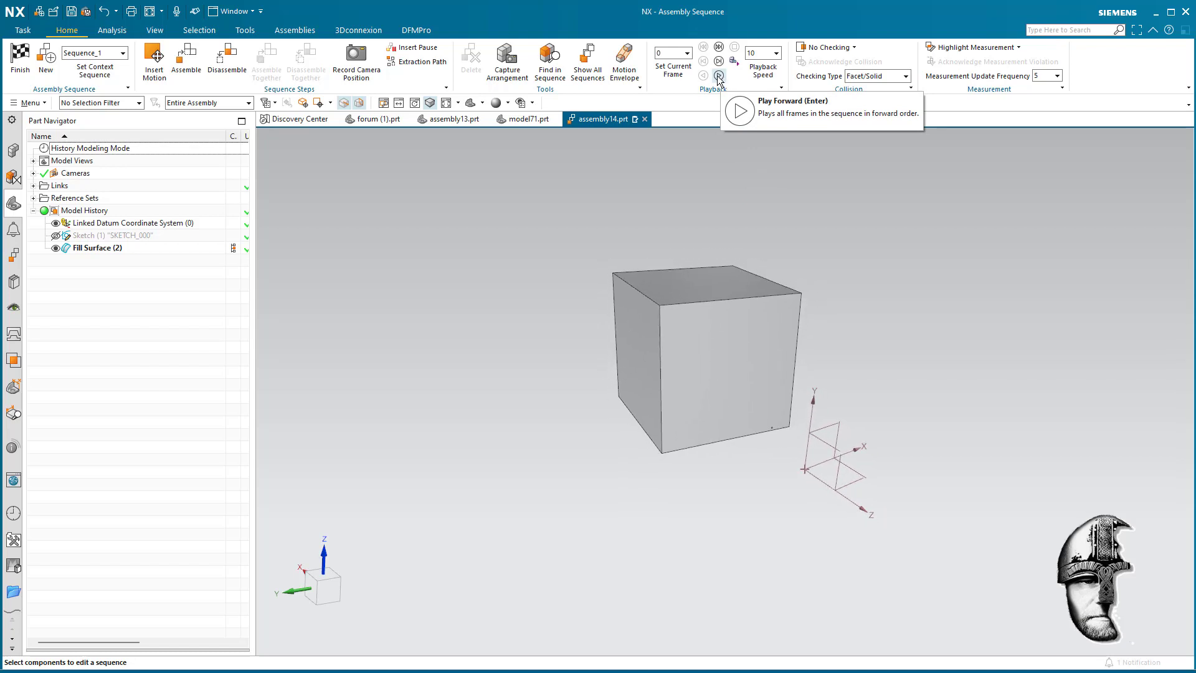
click(719, 78)
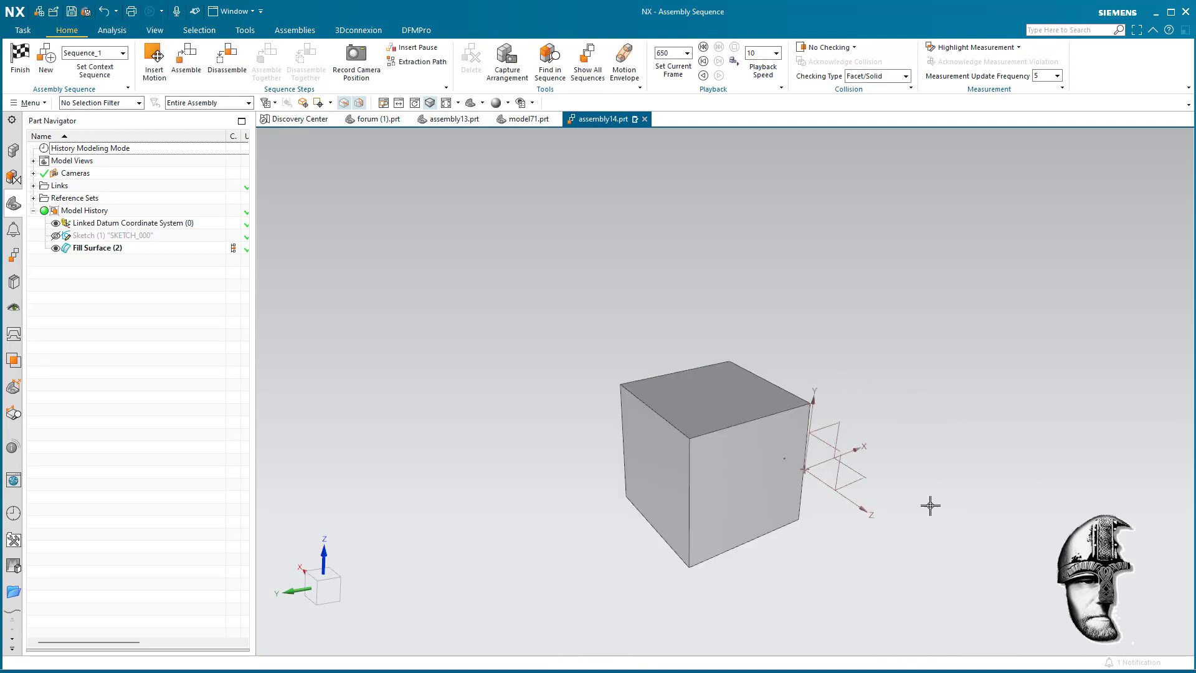
- Rewind the sequence playback to its start and bring the block back into view
middle_drag(903, 486, 819, 401)
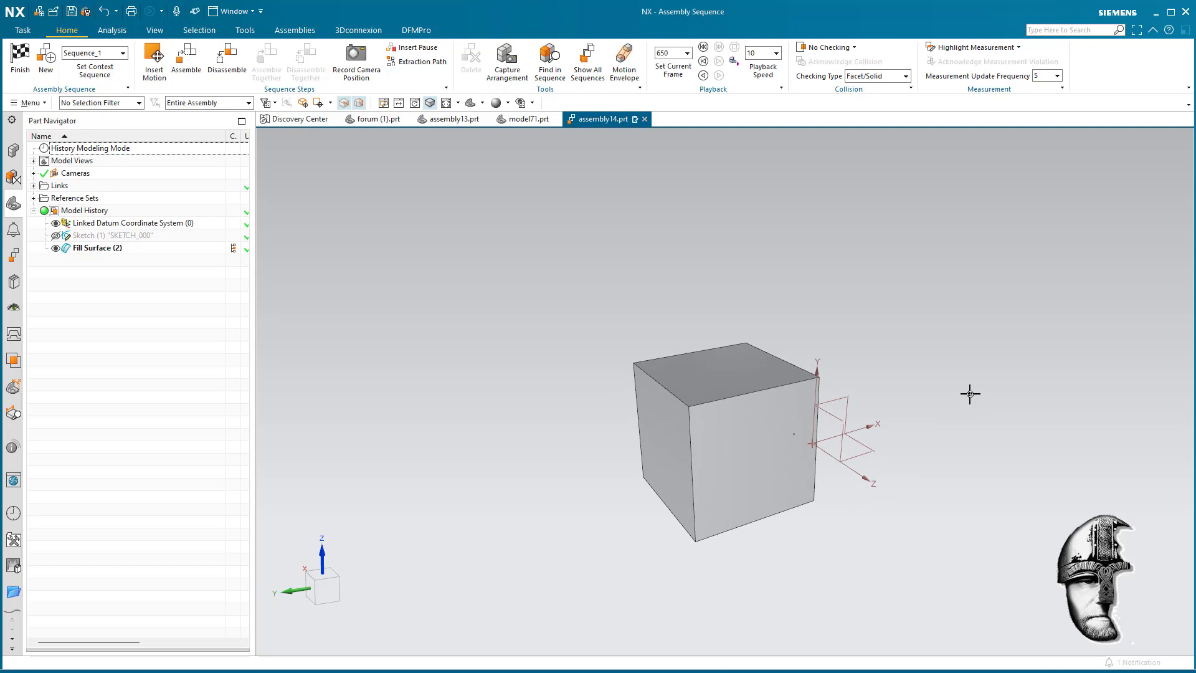
click(703, 48)
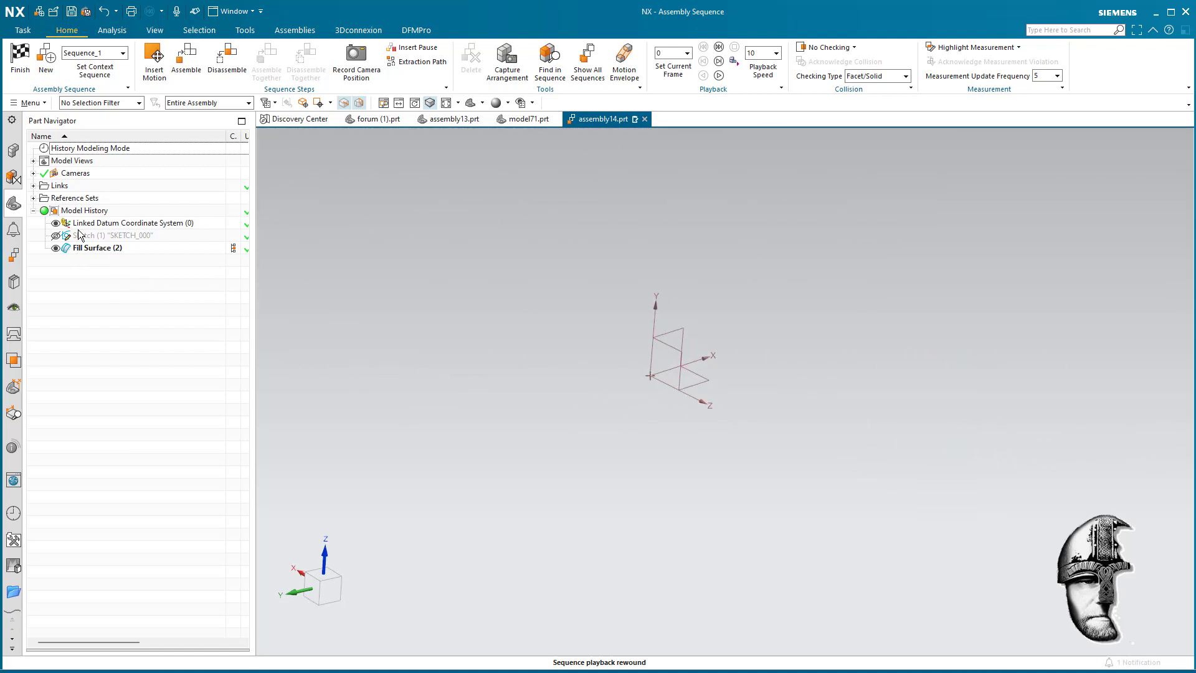
shift+middle_drag(291, 286, 463, 304)
scroll(463, 306, down, 5)
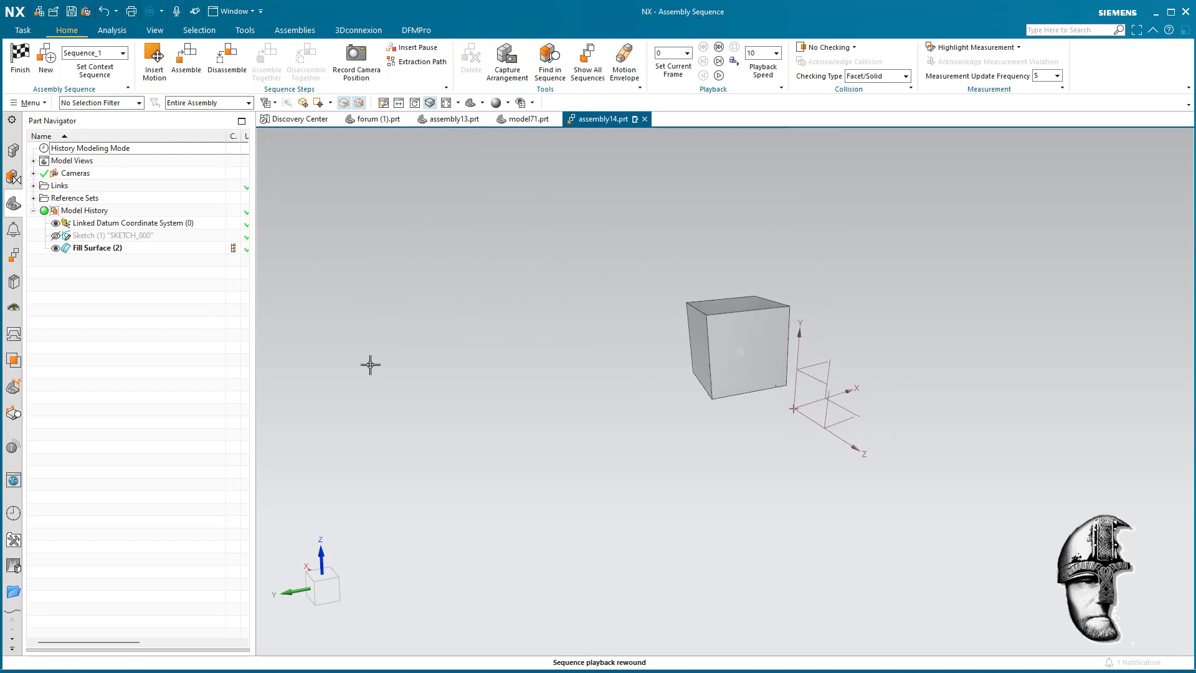
- Fit the block in view and orient the view to the linked datum coordinate system as the selected reference CSYS
key(ctrl+f)
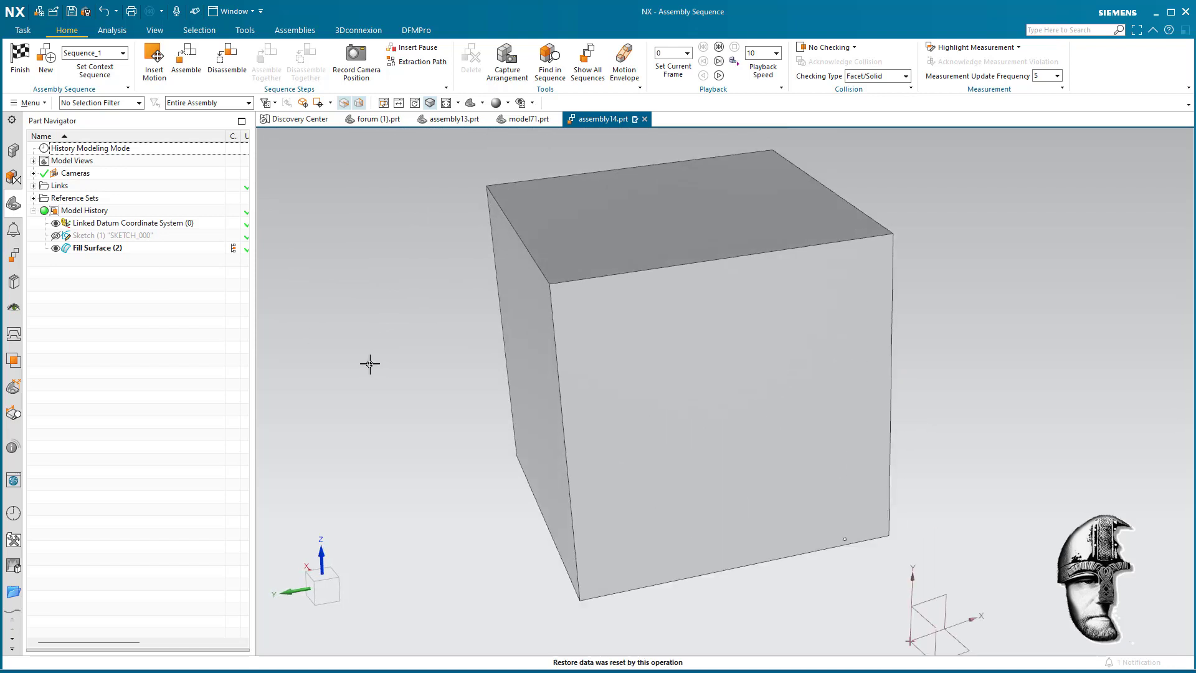
scroll(592, 407, down, 2)
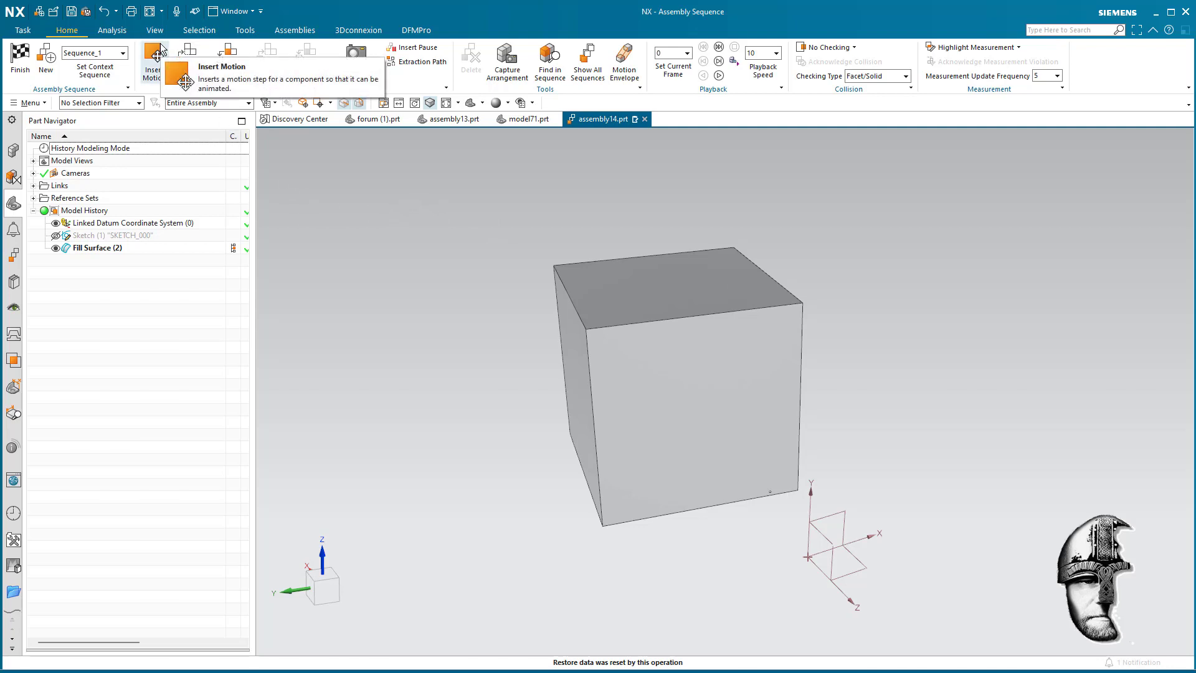
click(31, 103)
mouse_move(56, 149)
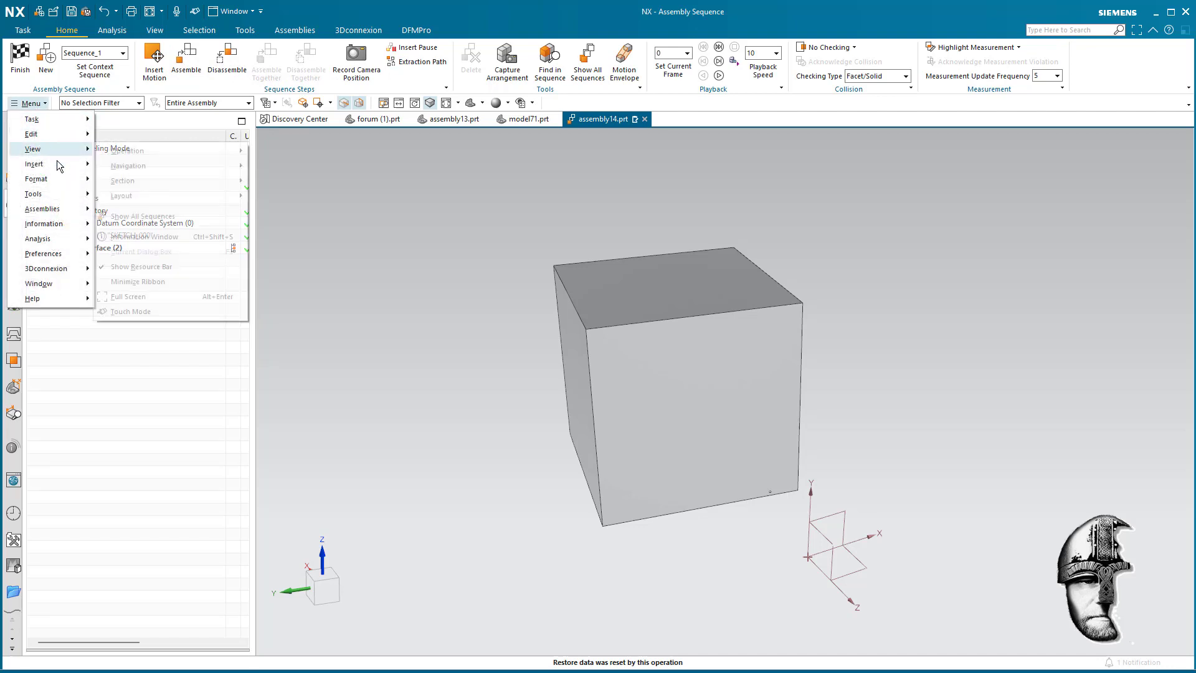
mouse_move(208, 159)
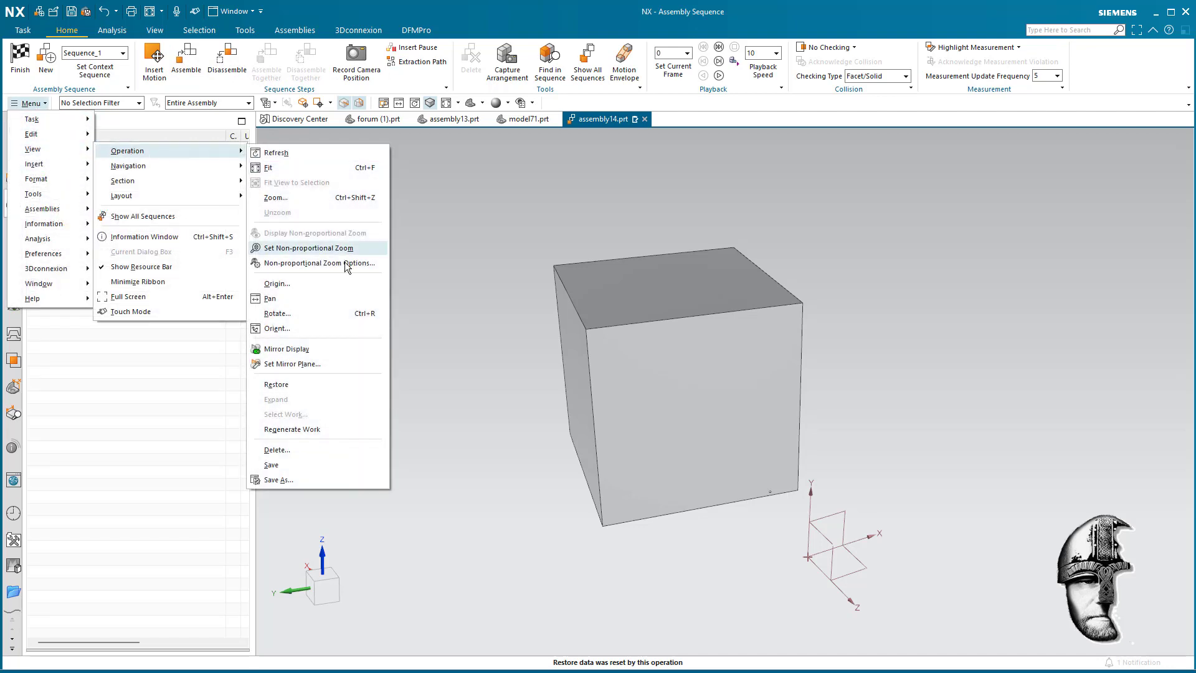
click(321, 328)
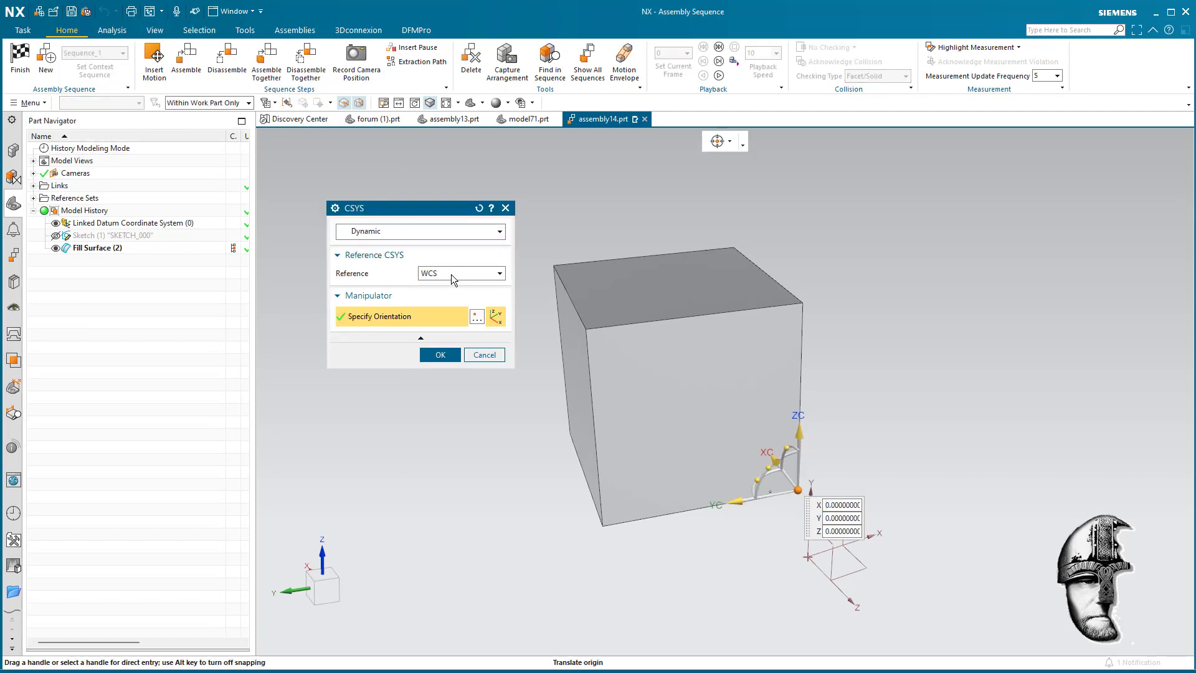
click(451, 274)
click(442, 308)
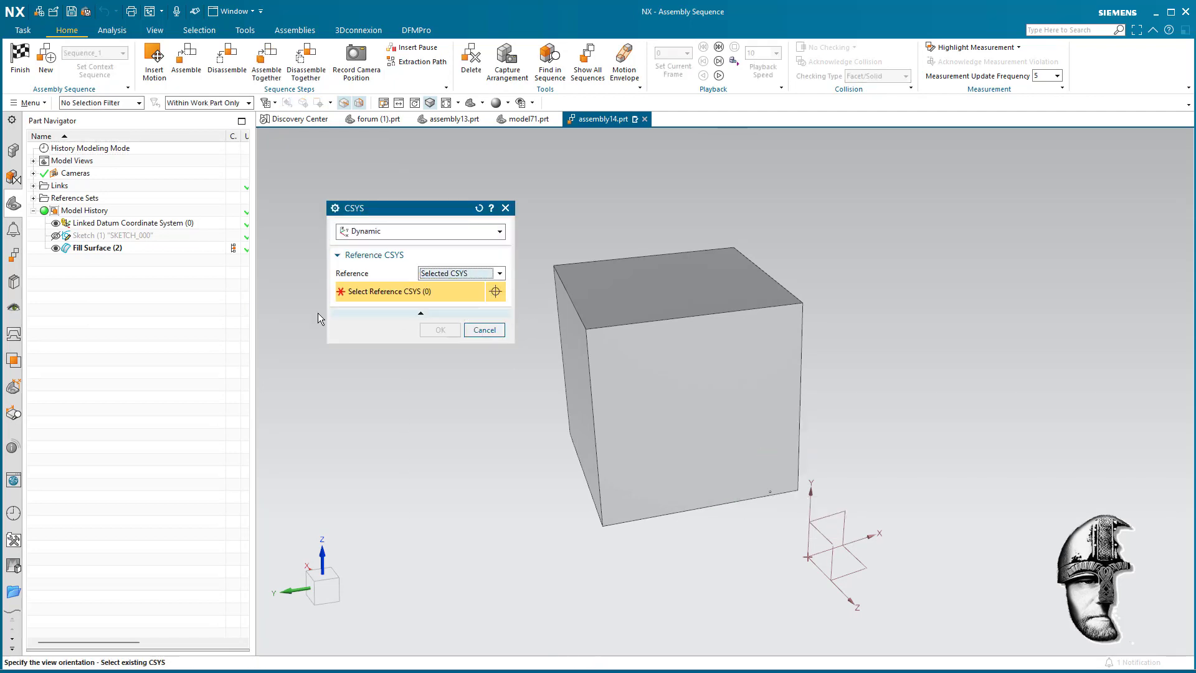
click(145, 223)
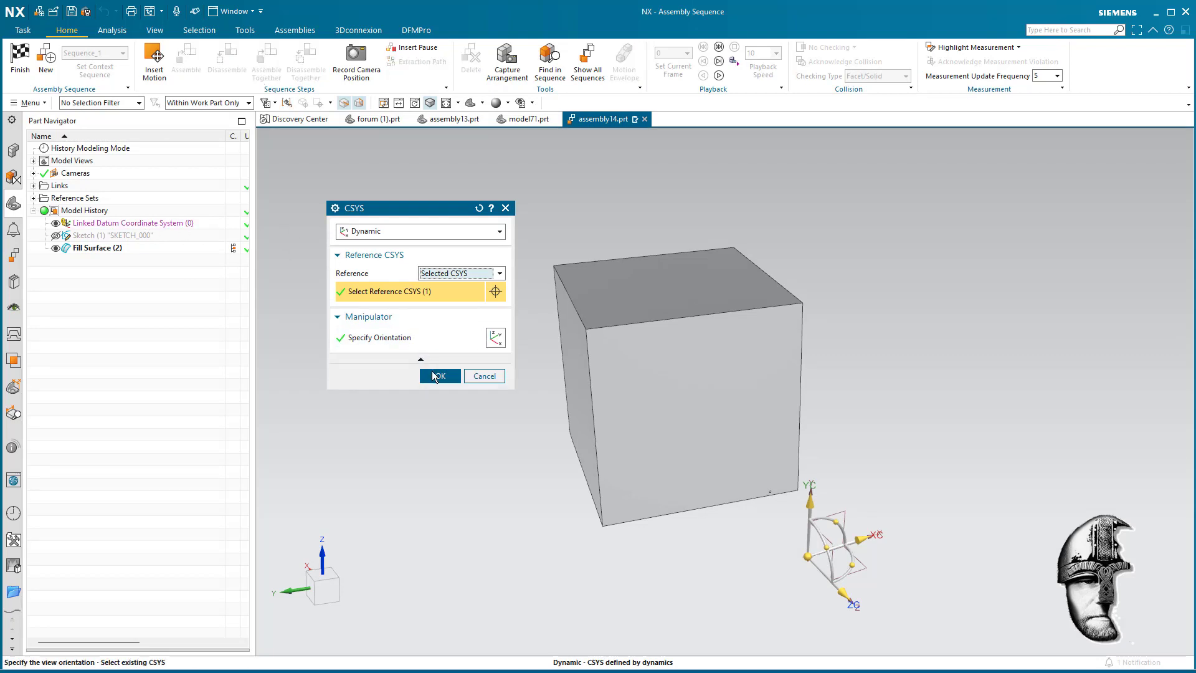
click(436, 377)
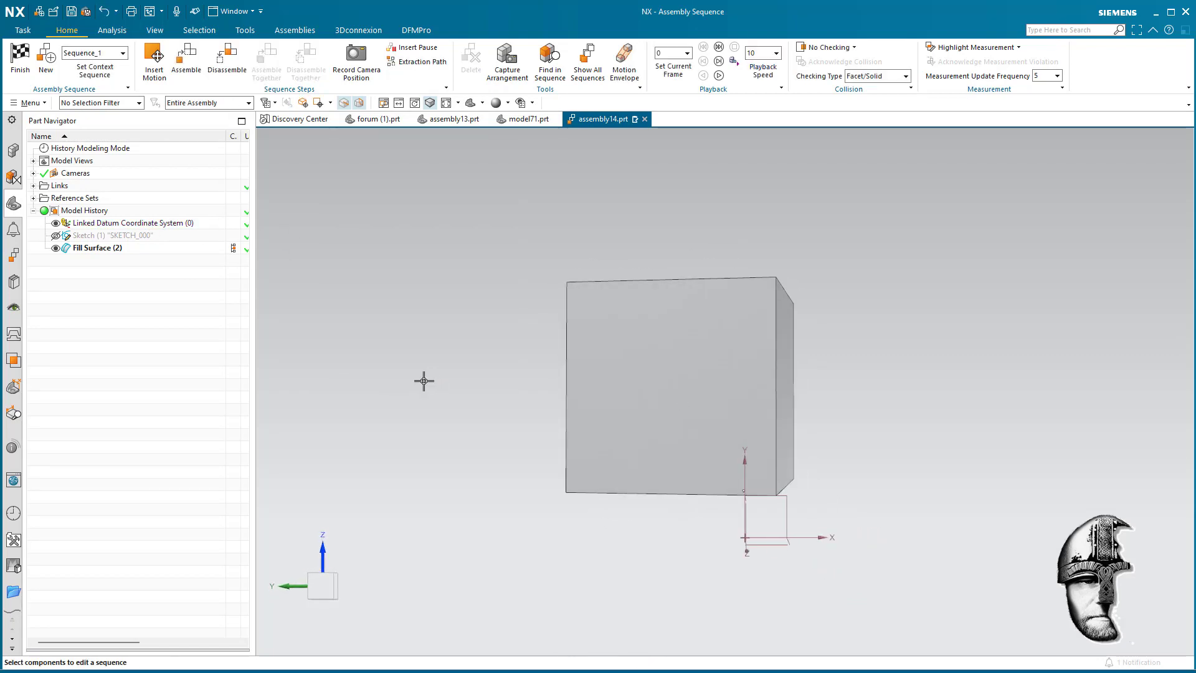
- Fit the view to the fill surface, then hide the fill surface and the linked datum coordinate system
click(119, 250)
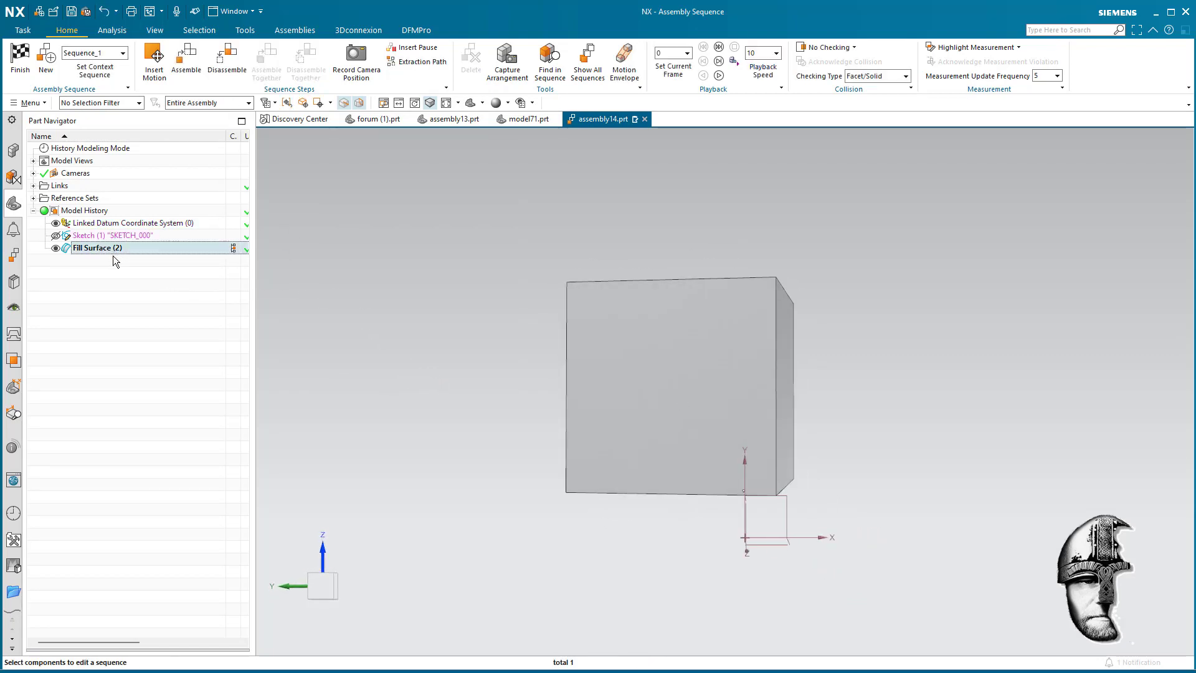
click(457, 102)
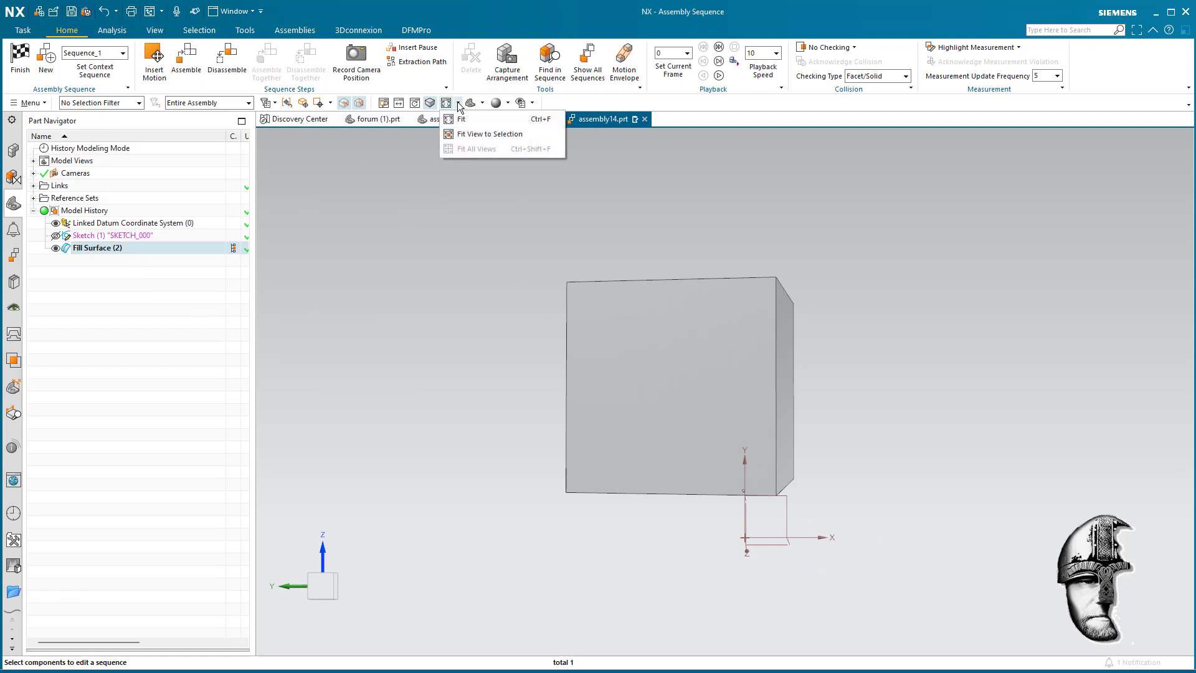
click(492, 134)
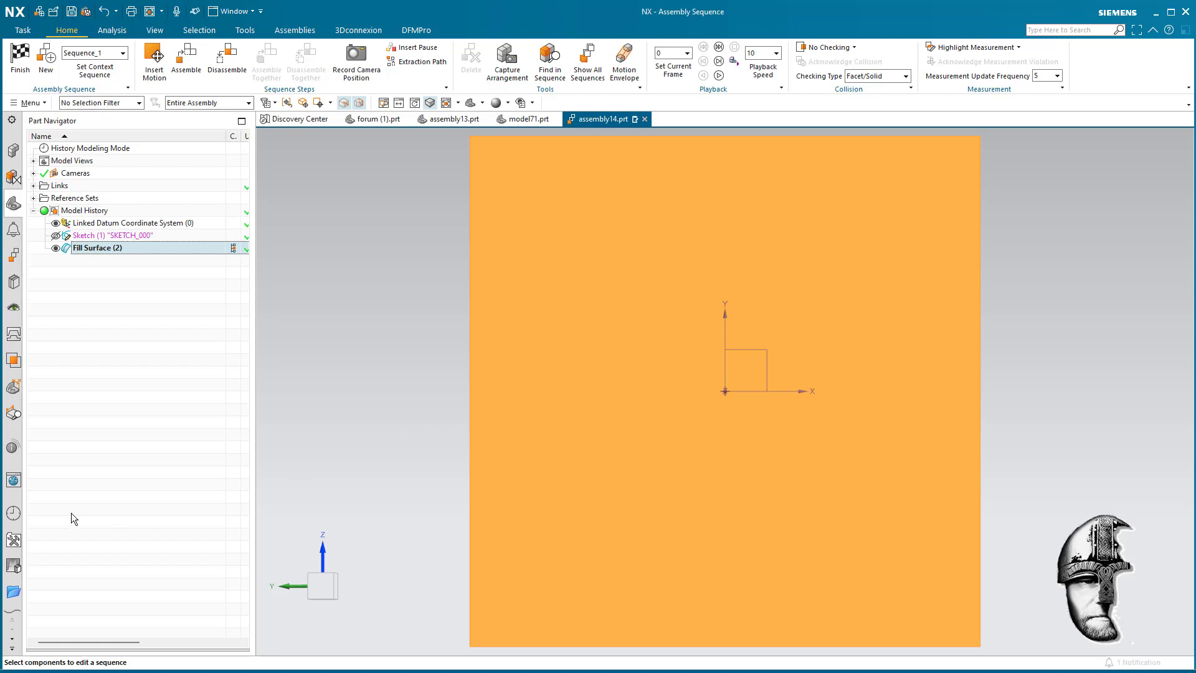
click(56, 248)
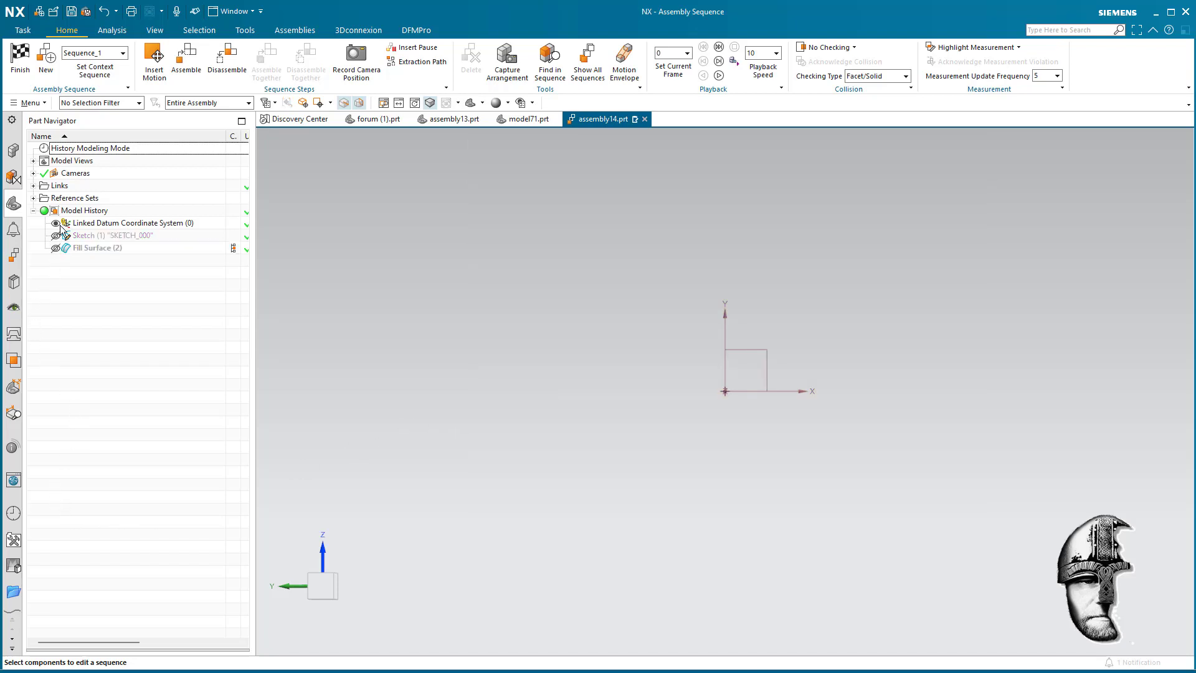
click(55, 223)
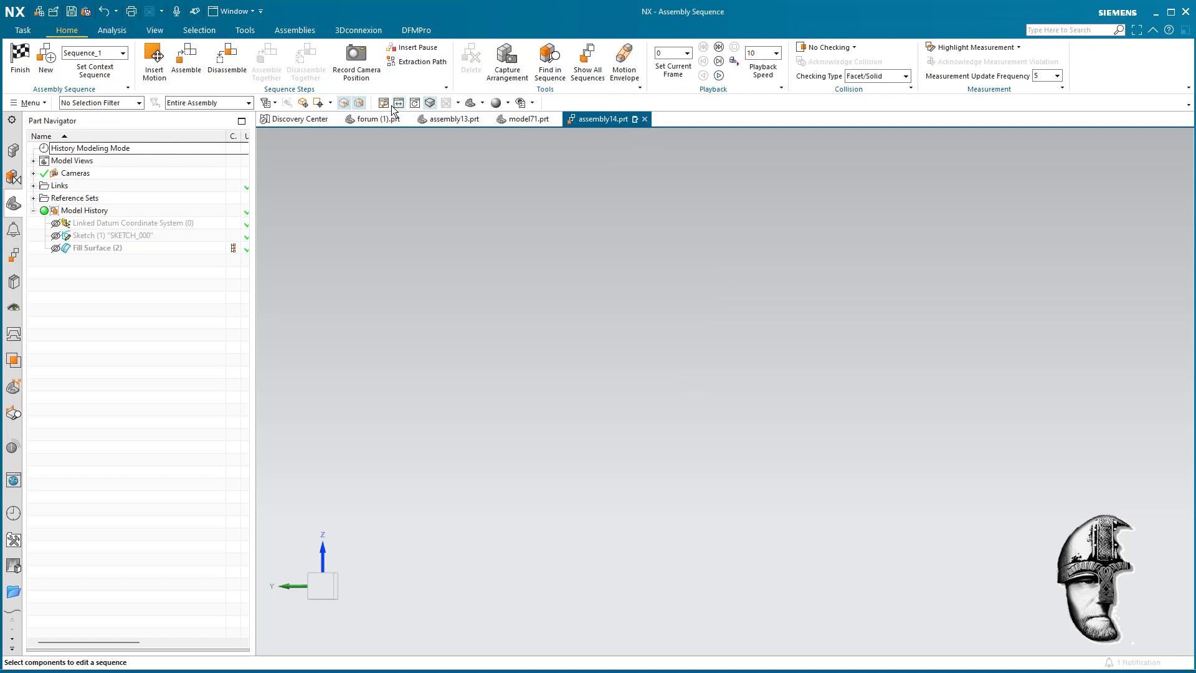
- Turn on Fly-through navigation for the view and dismiss its information message
click(155, 30)
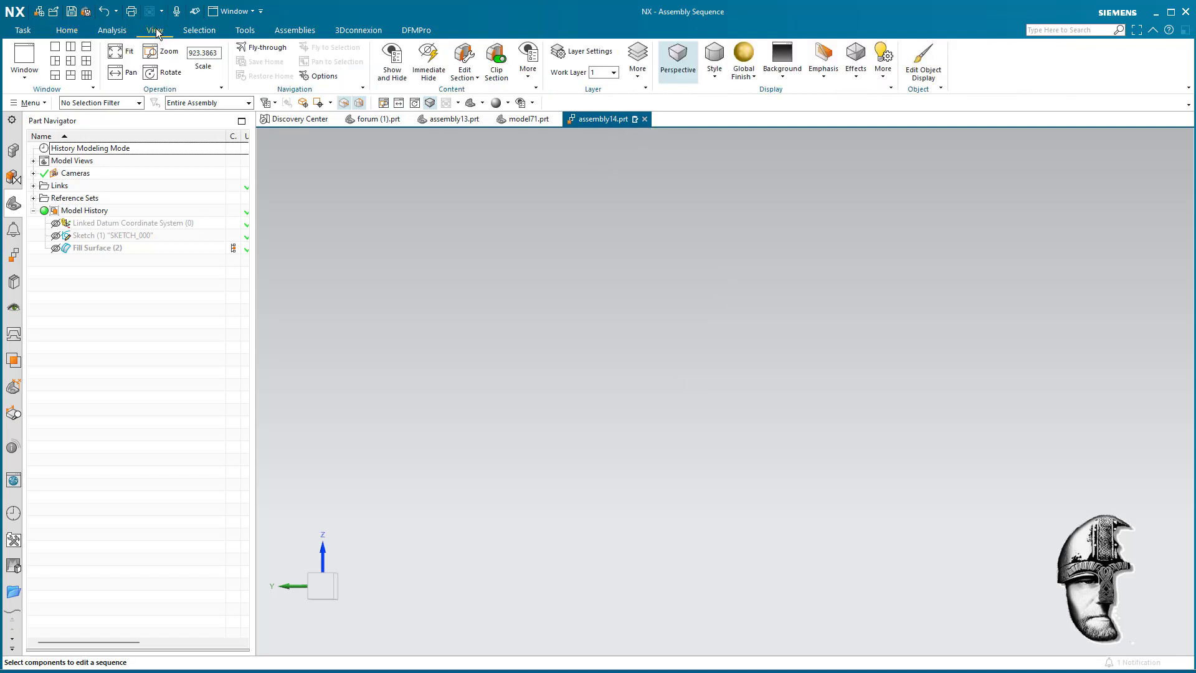
click(261, 47)
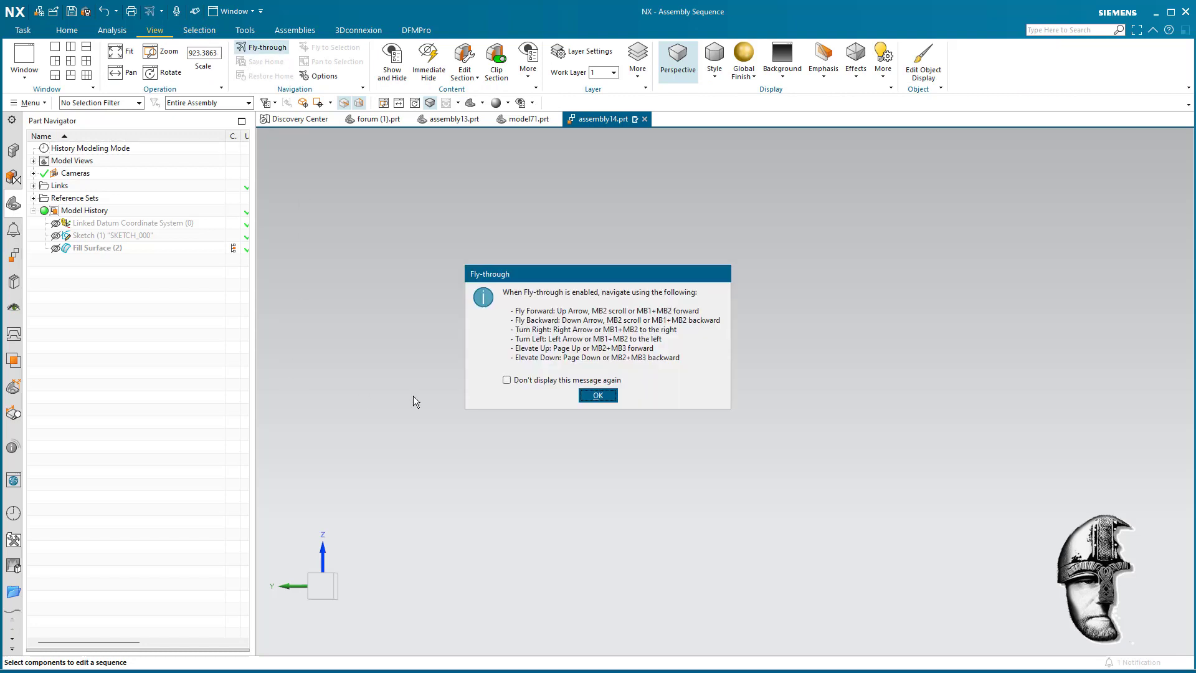
click(596, 395)
click(493, 375)
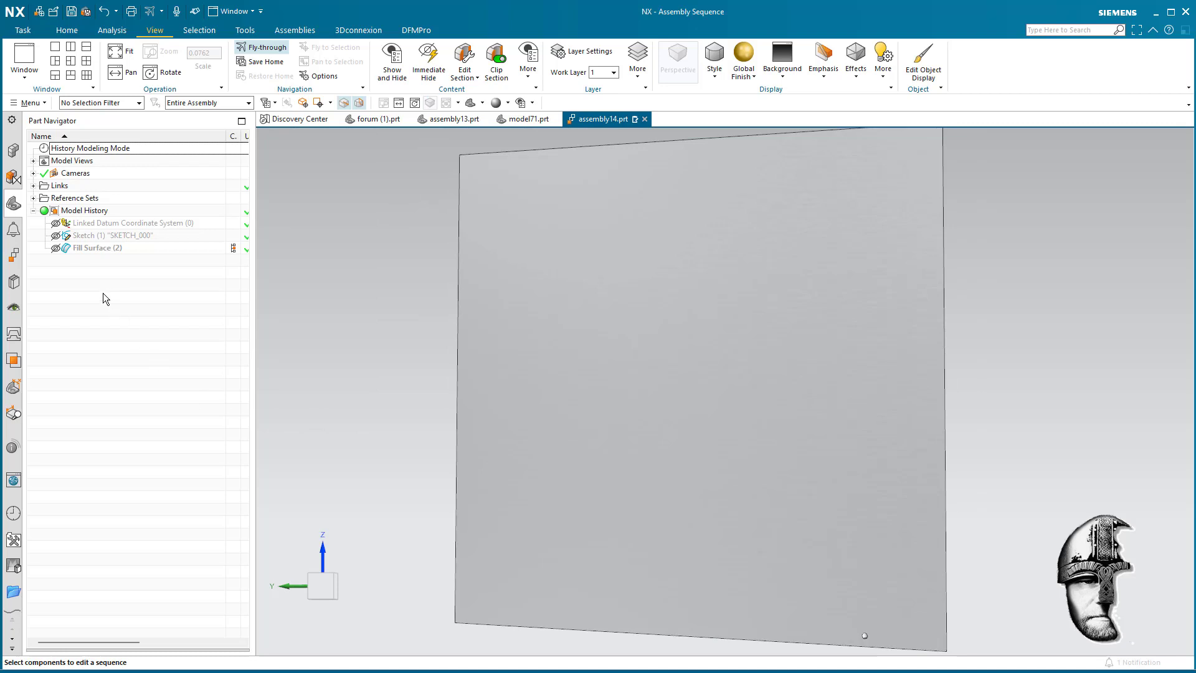
- Show the fill surface and linked datum coordinate system again, and orient the fly-through view to that coordinate system as the selected CSYS
click(54, 248)
click(56, 223)
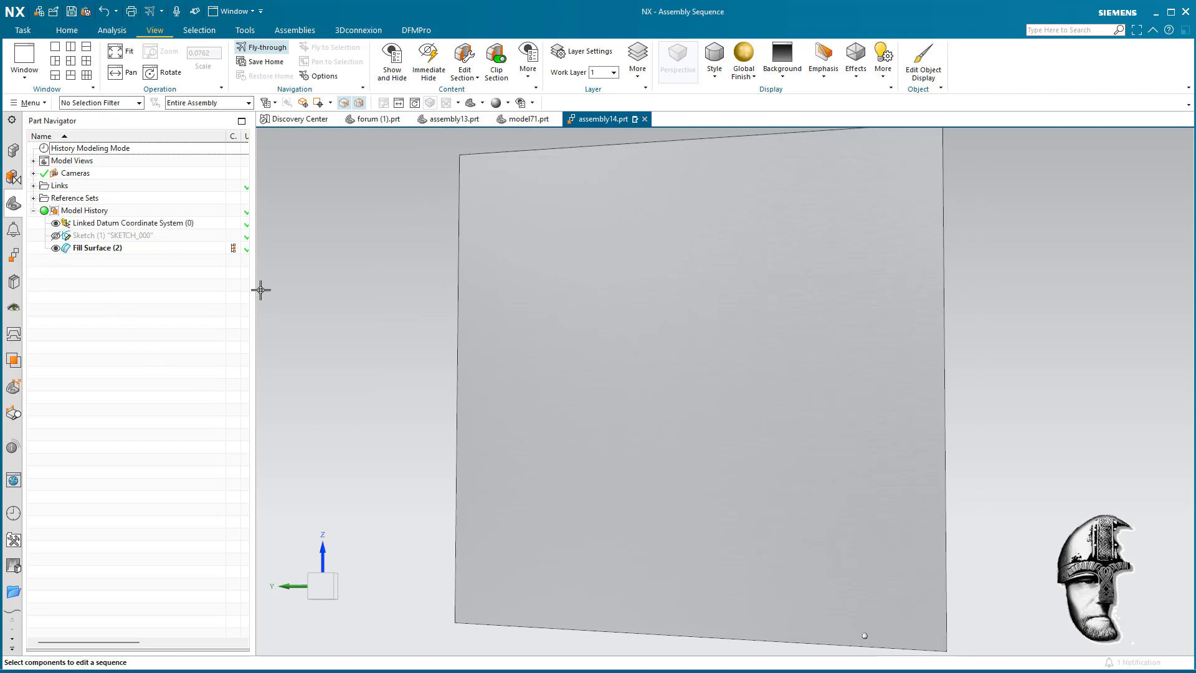
click(36, 104)
mouse_move(53, 150)
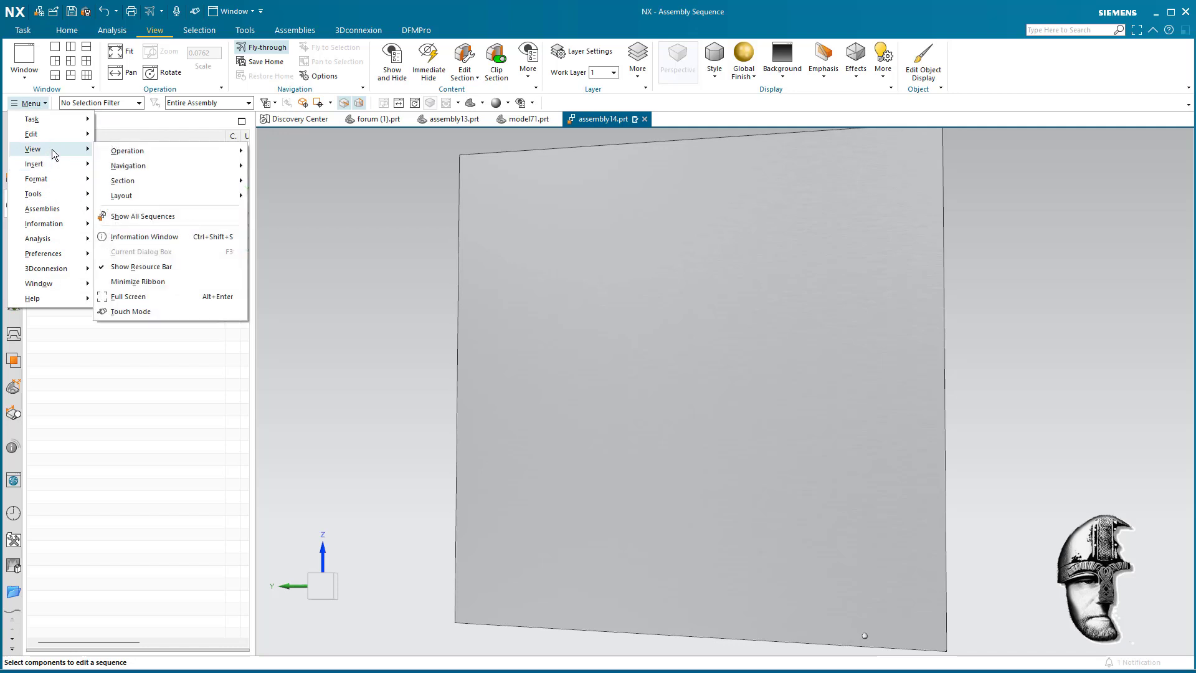
mouse_move(160, 157)
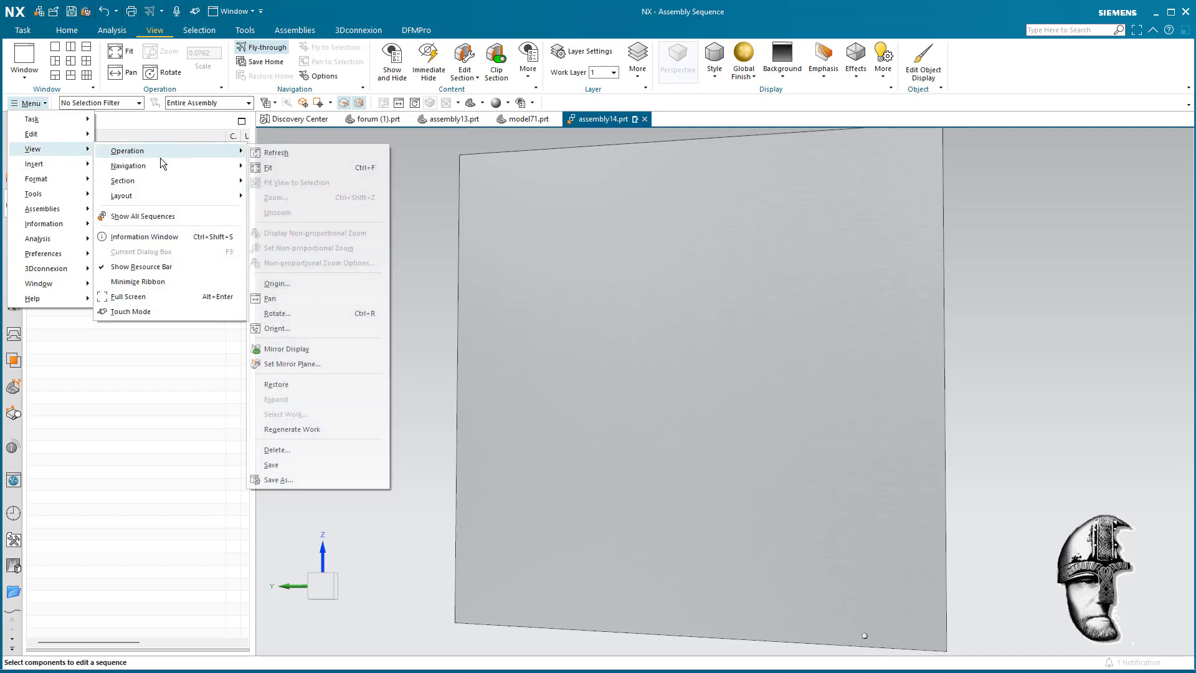
click(332, 326)
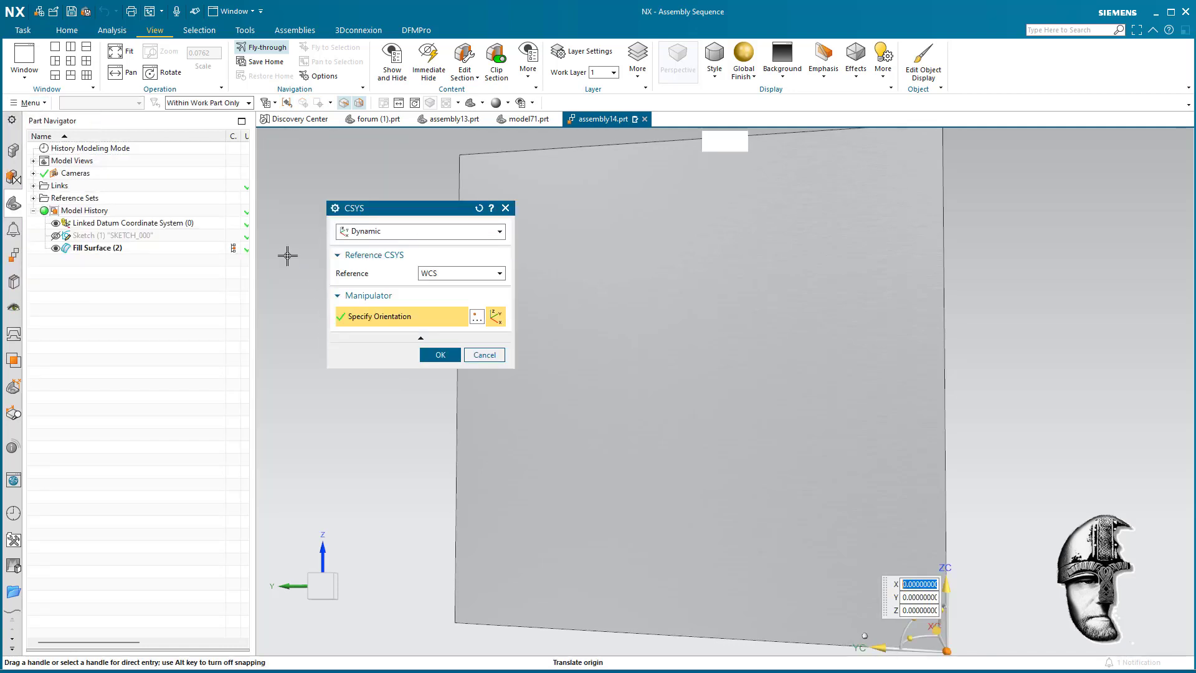
click(461, 273)
click(449, 310)
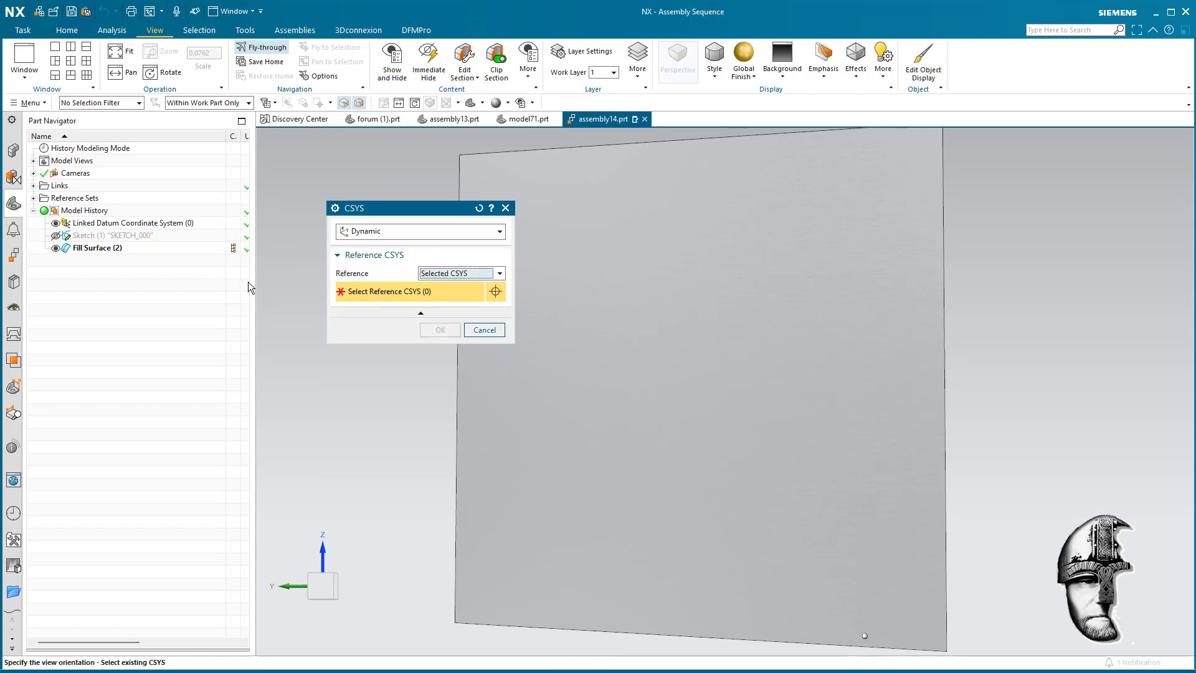
click(139, 226)
click(440, 375)
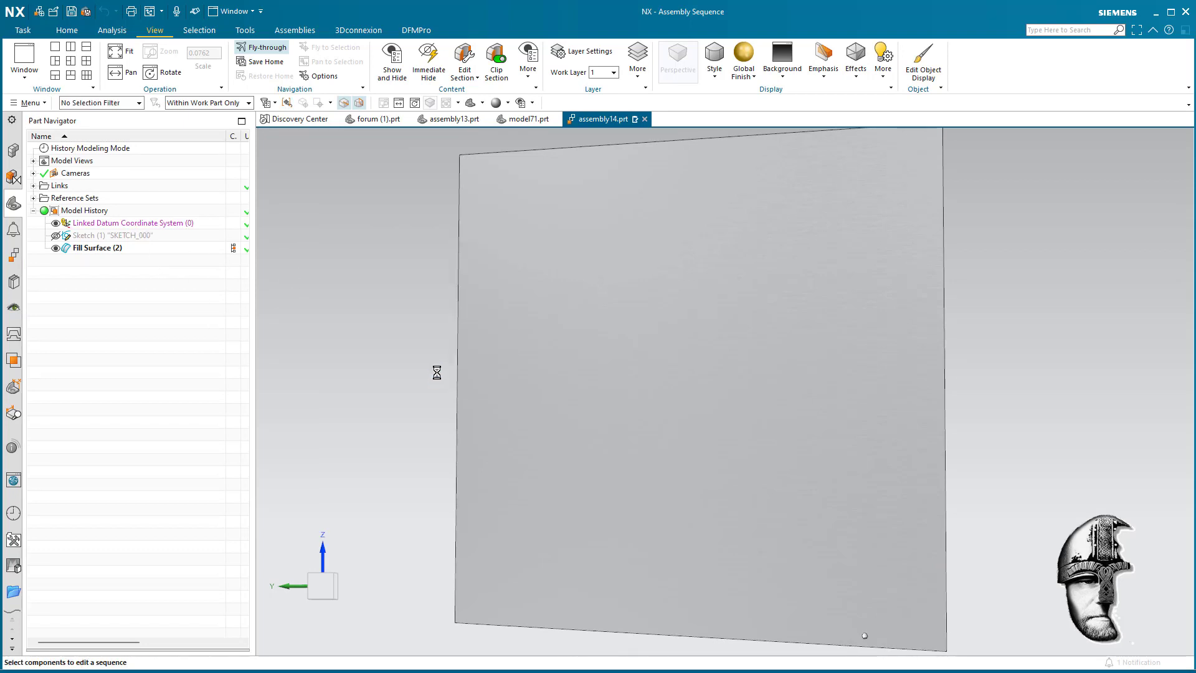
- Fit the fly-through view to the fill surface, then hide both that surface and the linked datum coordinate system
click(122, 248)
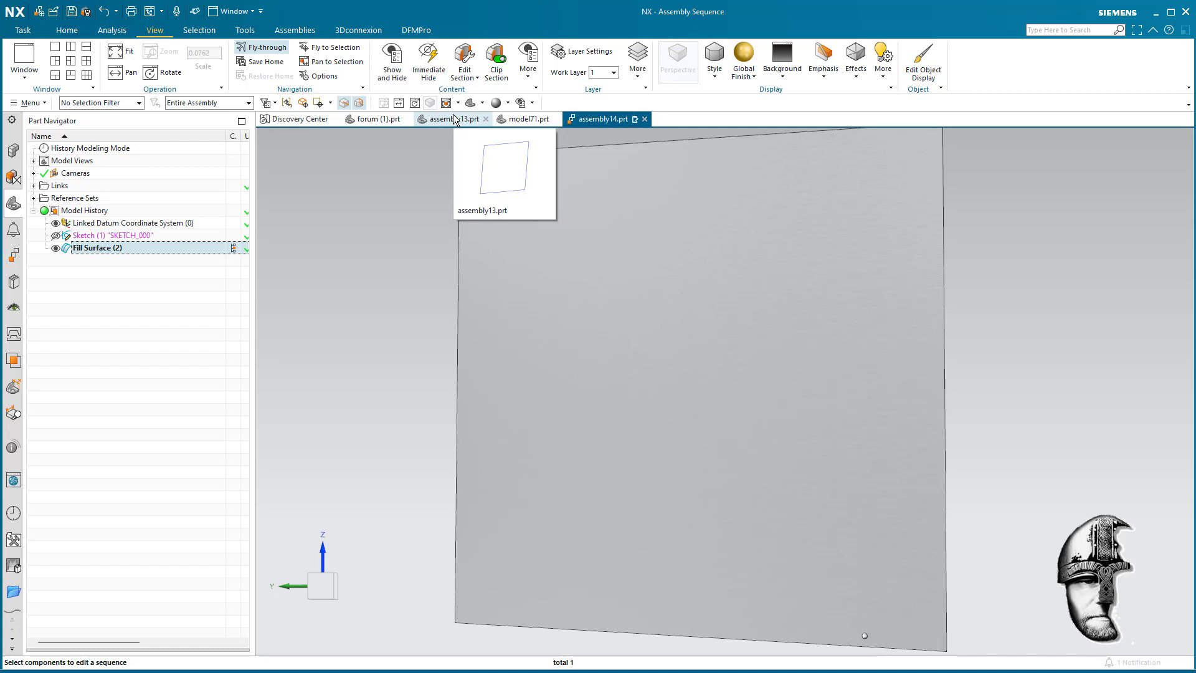
click(448, 104)
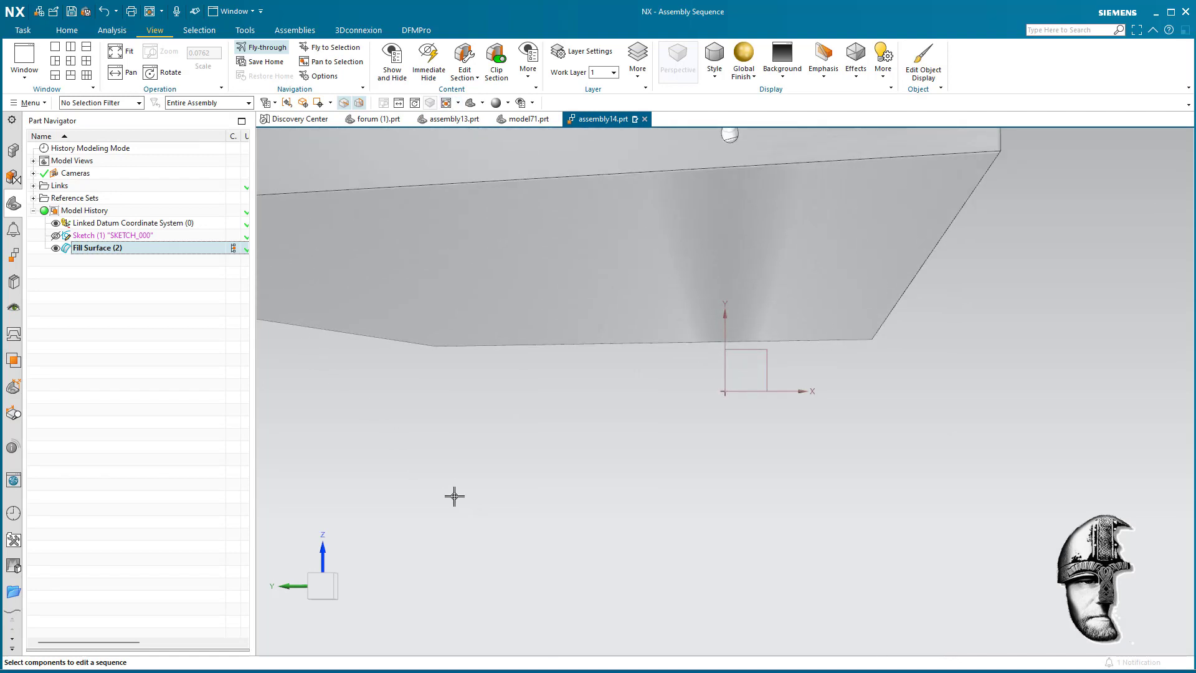
click(55, 247)
click(55, 223)
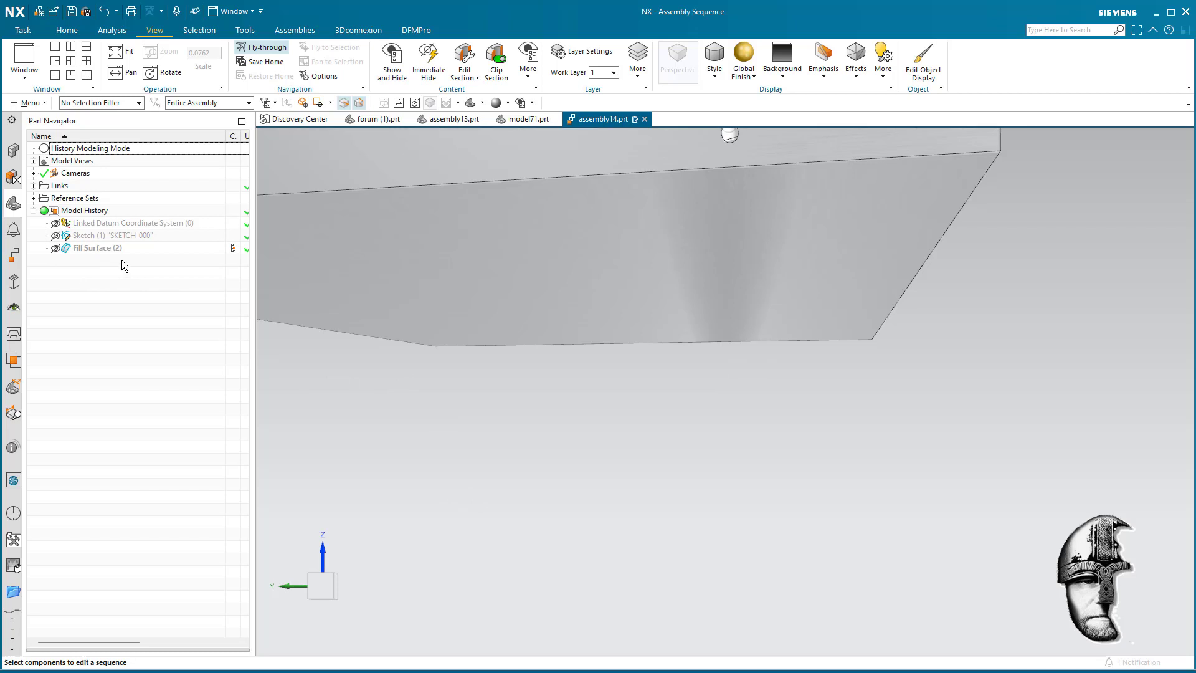
- Set the playback speed to 6 and play Sequence_1 forward from the start
click(67, 30)
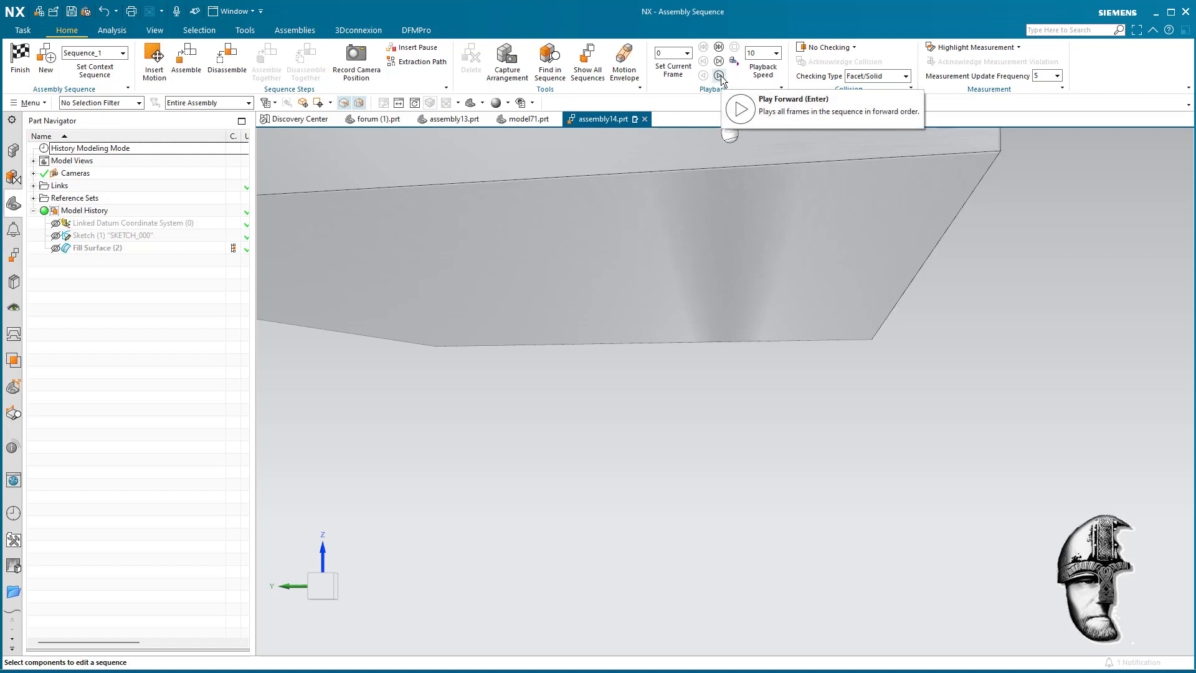
click(770, 56)
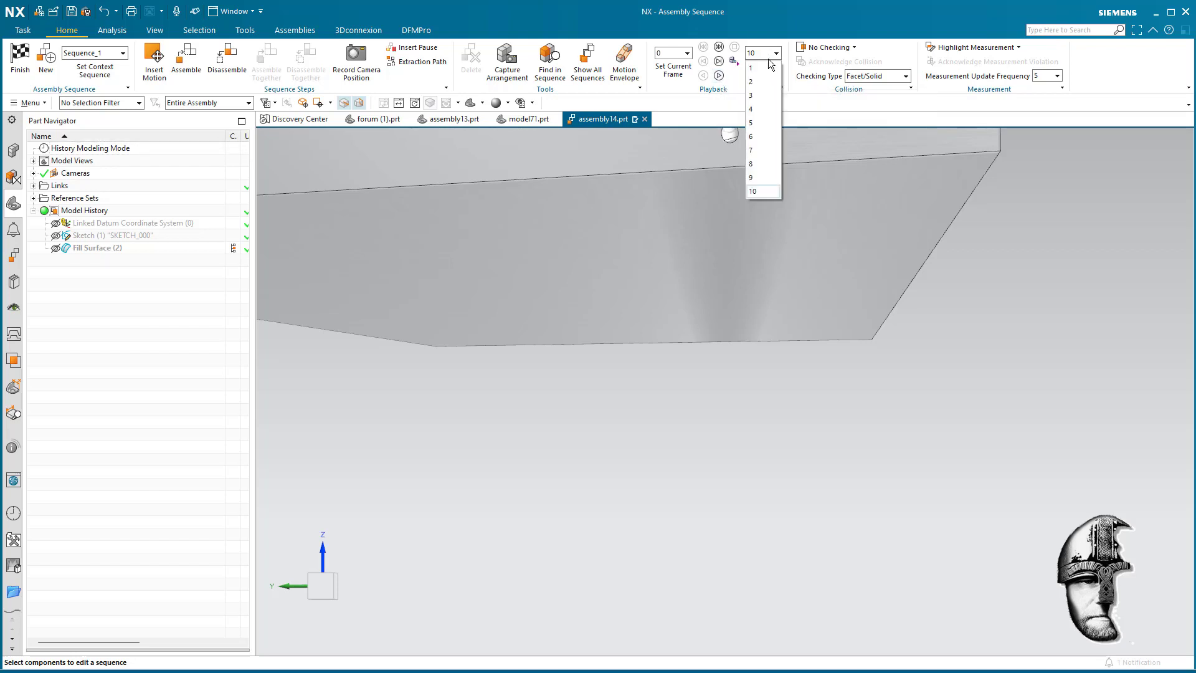
click(769, 138)
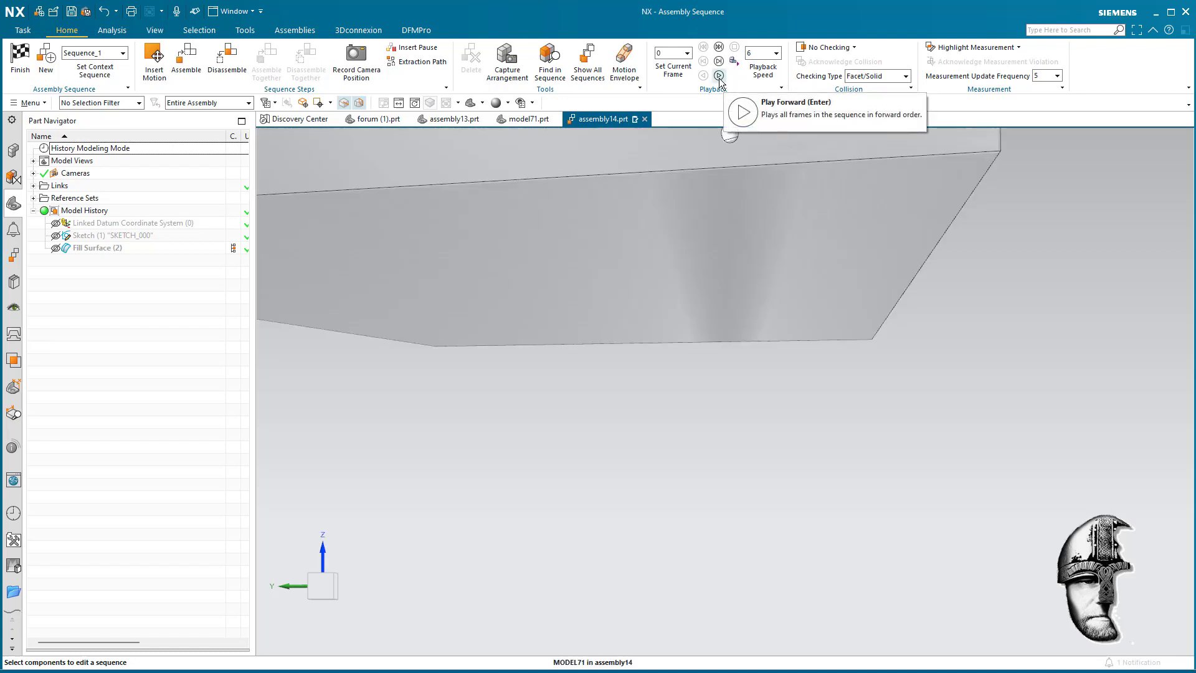
click(718, 76)
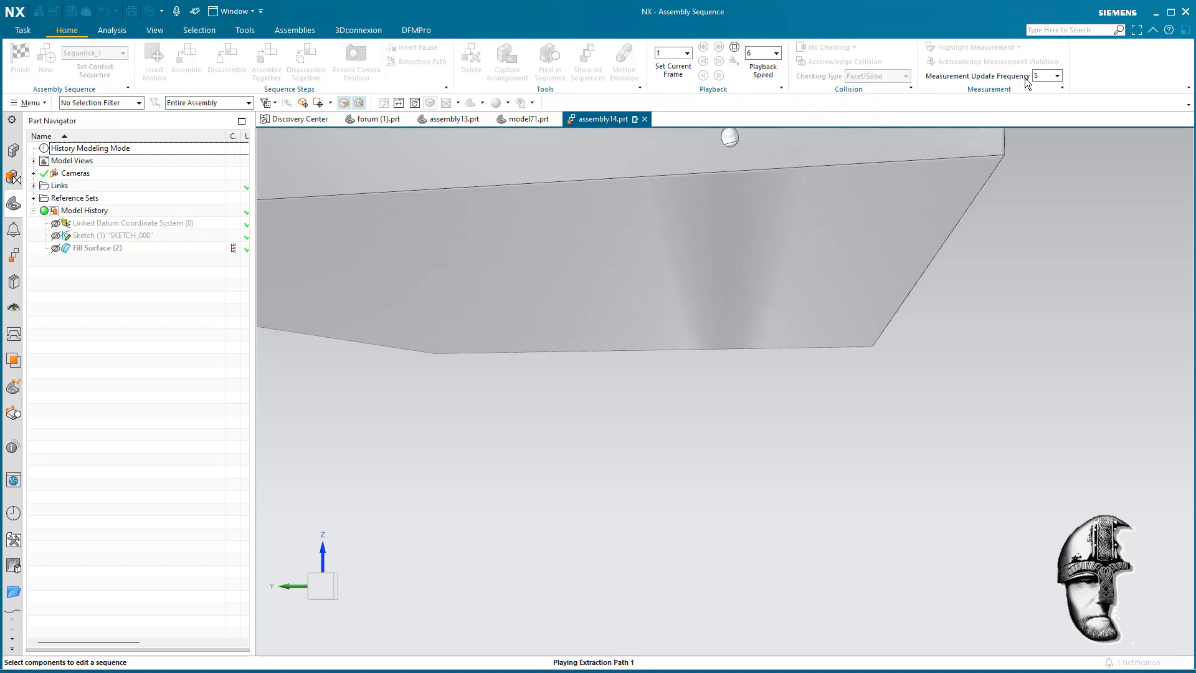